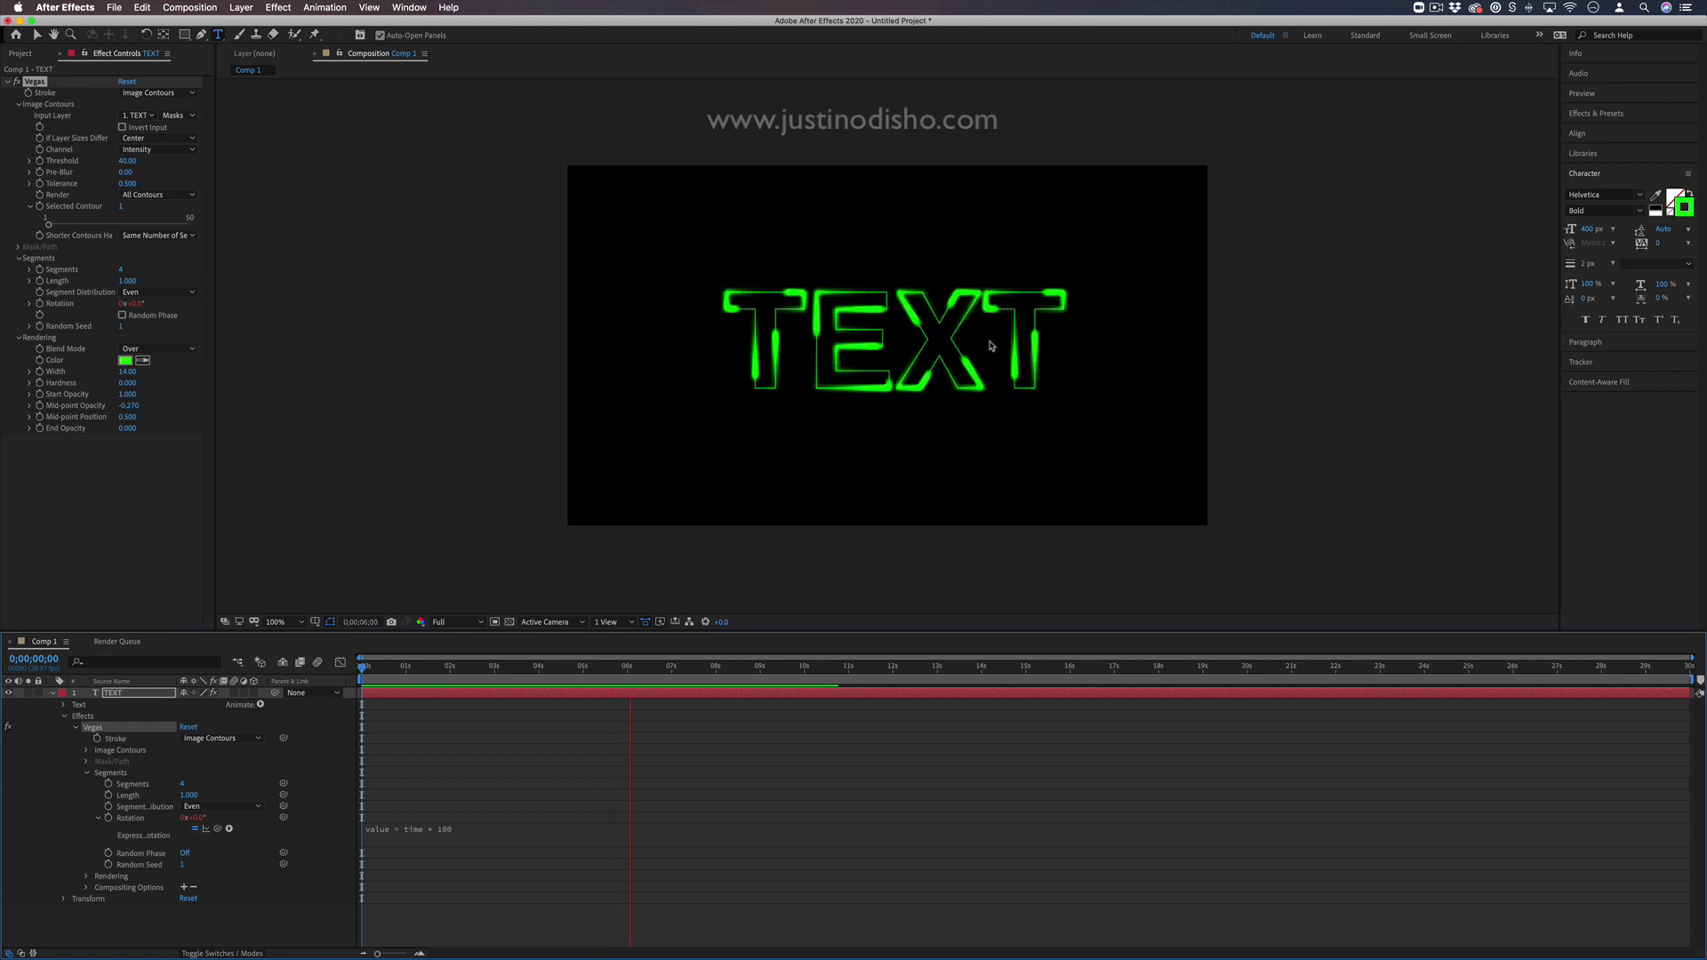
Step: Preview the animated outline text and delete its TEXT layer from the composition
key("space")
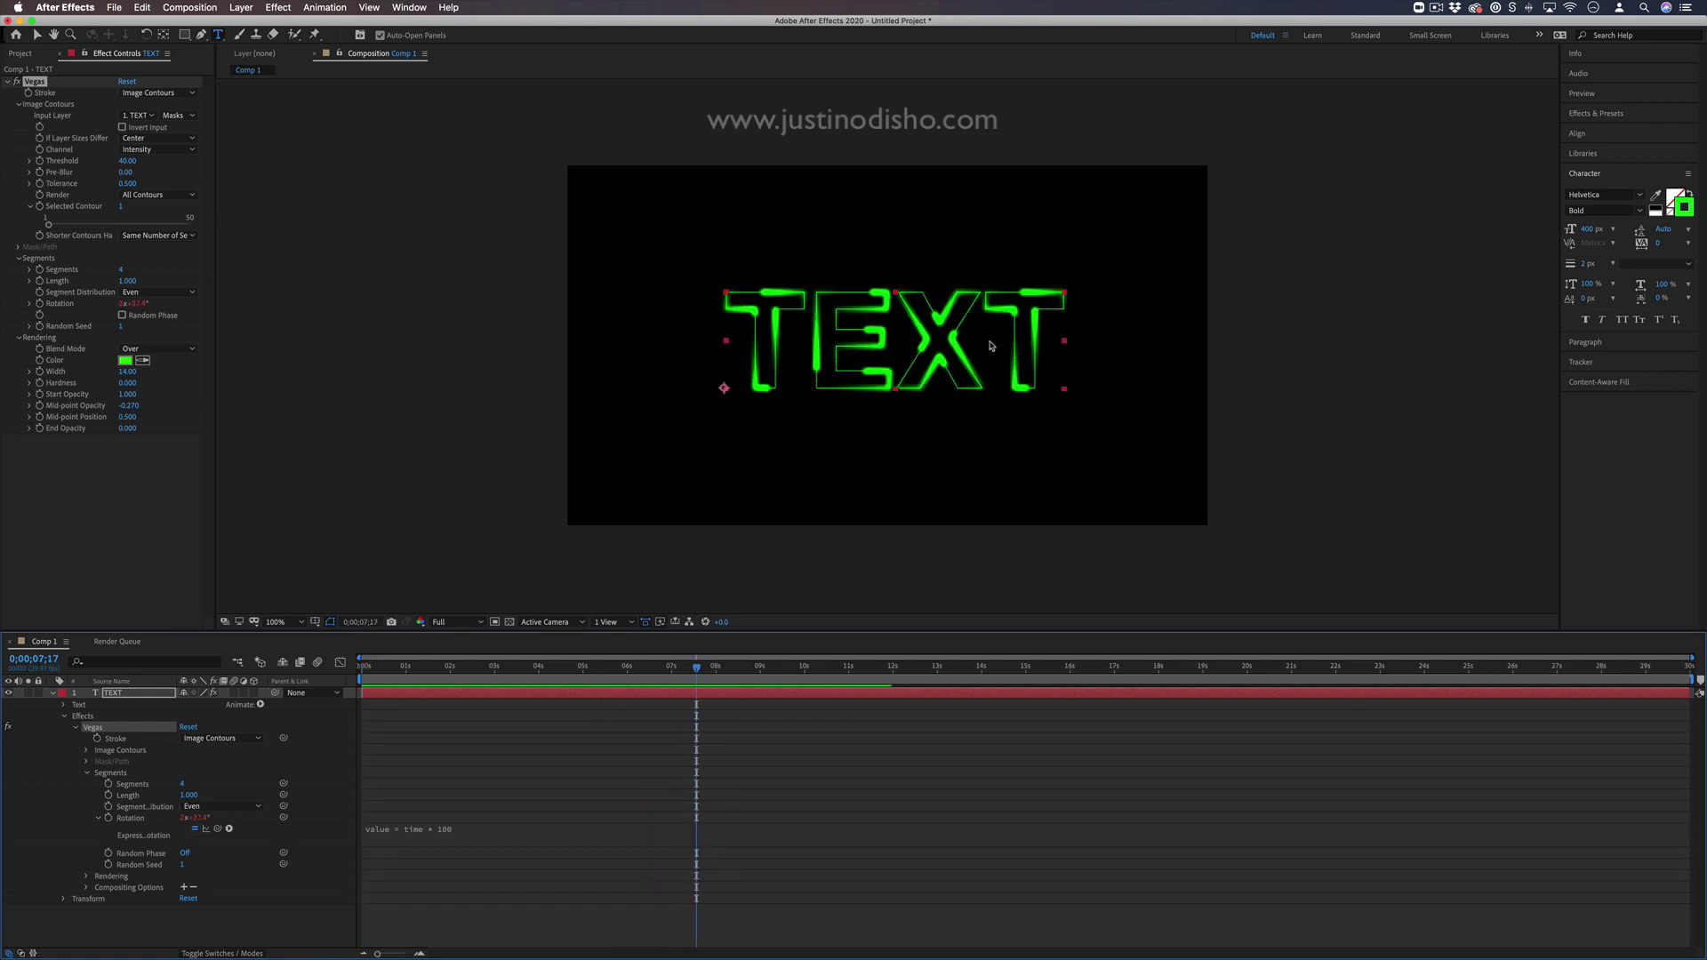
key("space")
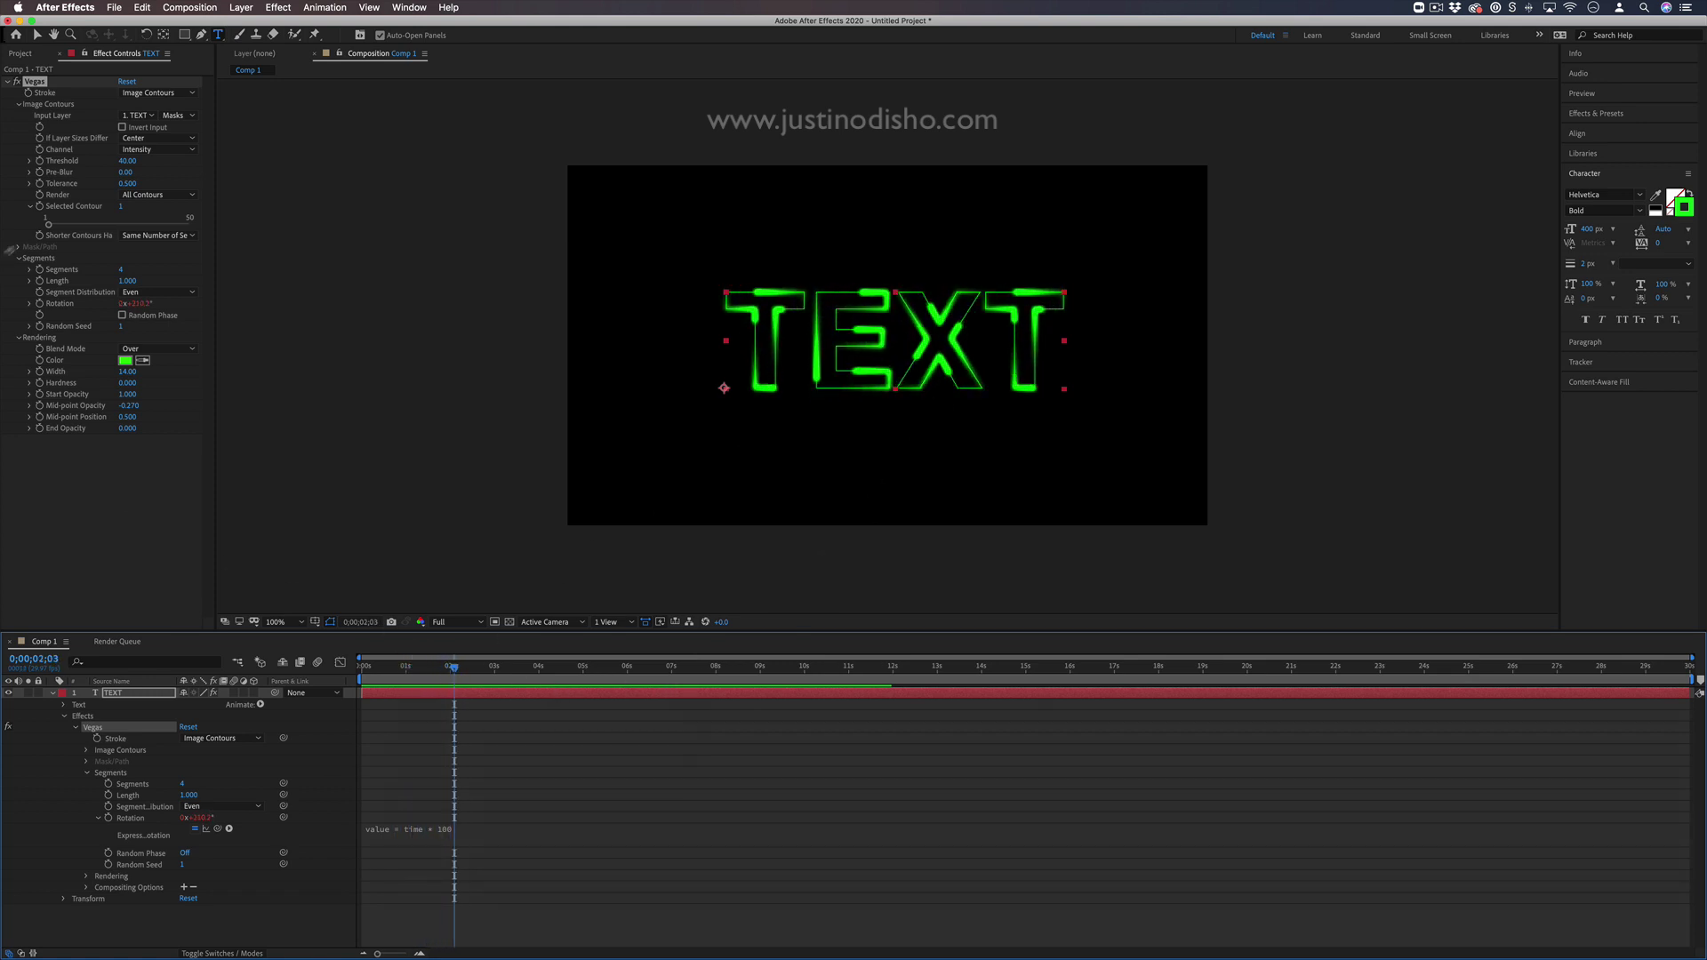
left_click(37, 87)
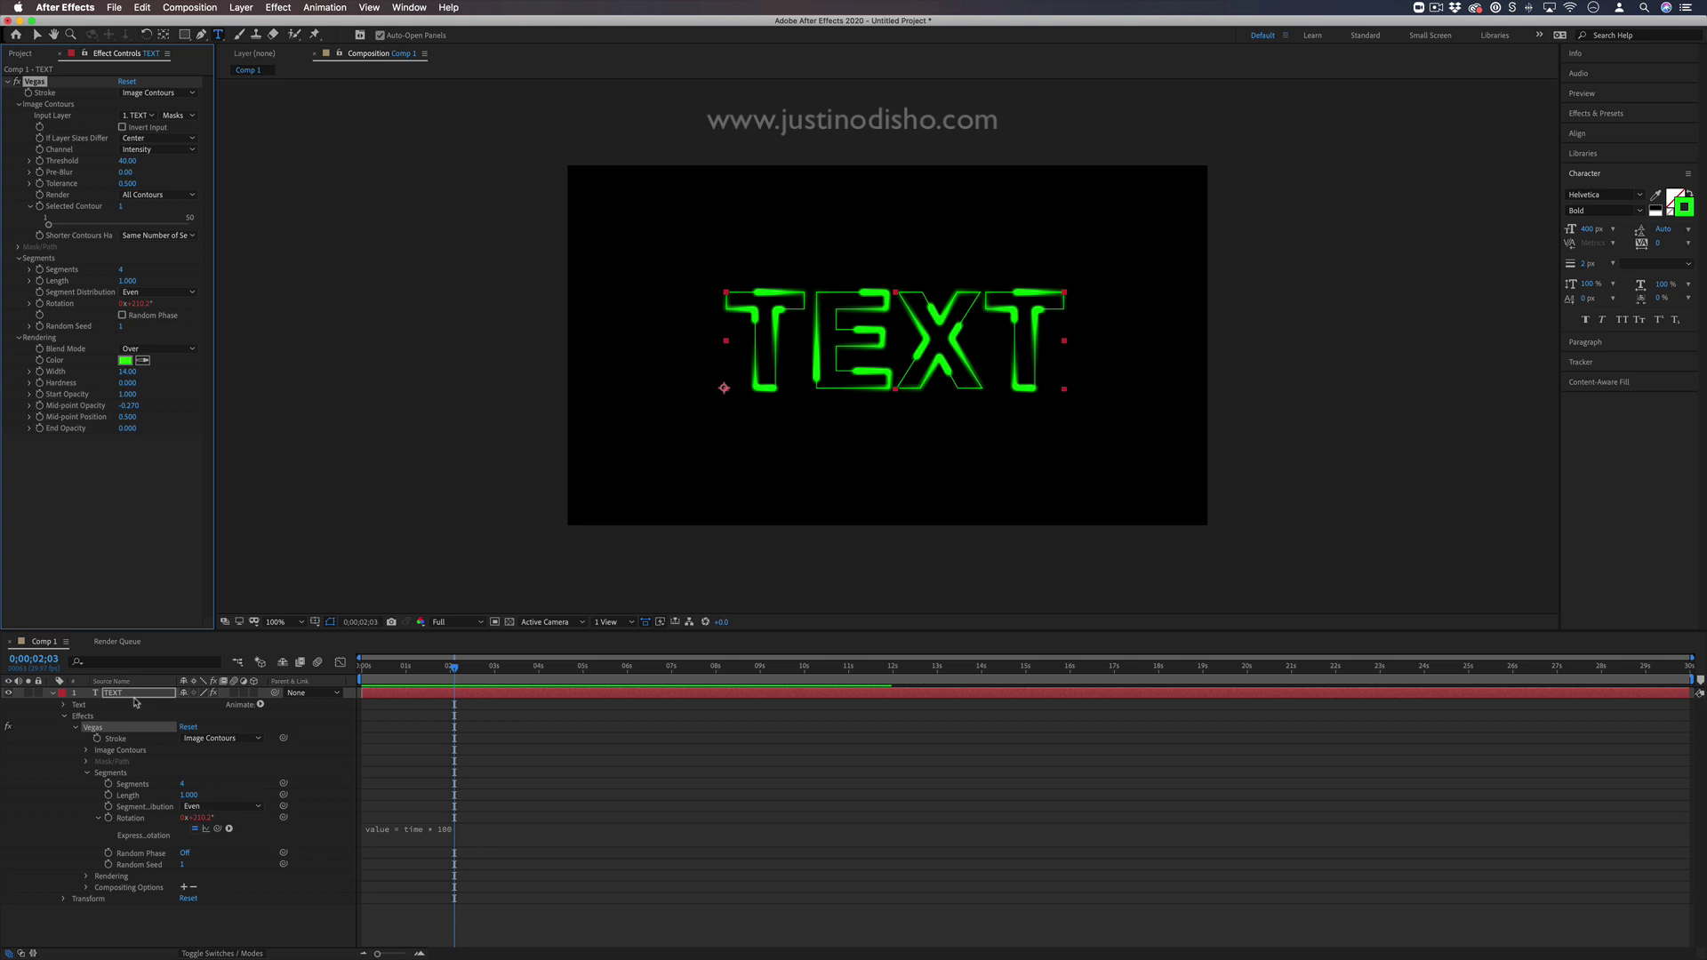
key("Delete")
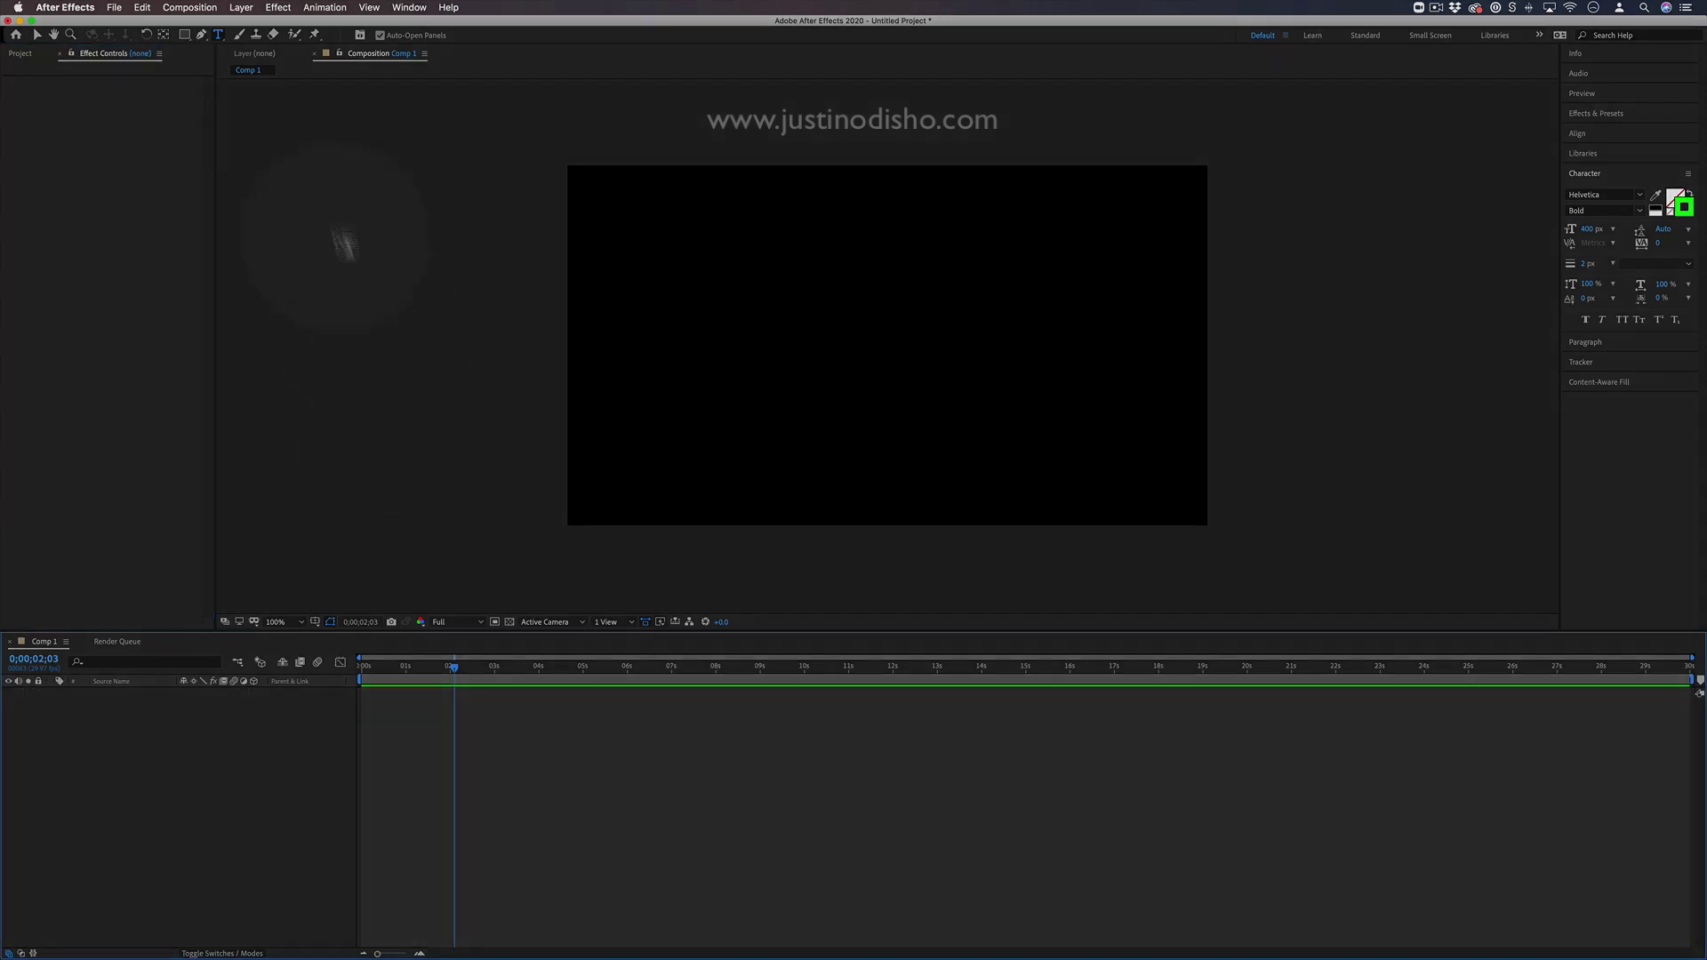
Step: Create a text layer reading "TEXT" and centre it in the composition
left_click_drag(217, 34, 251, 51)
left_click(714, 355)
type("TEXT")
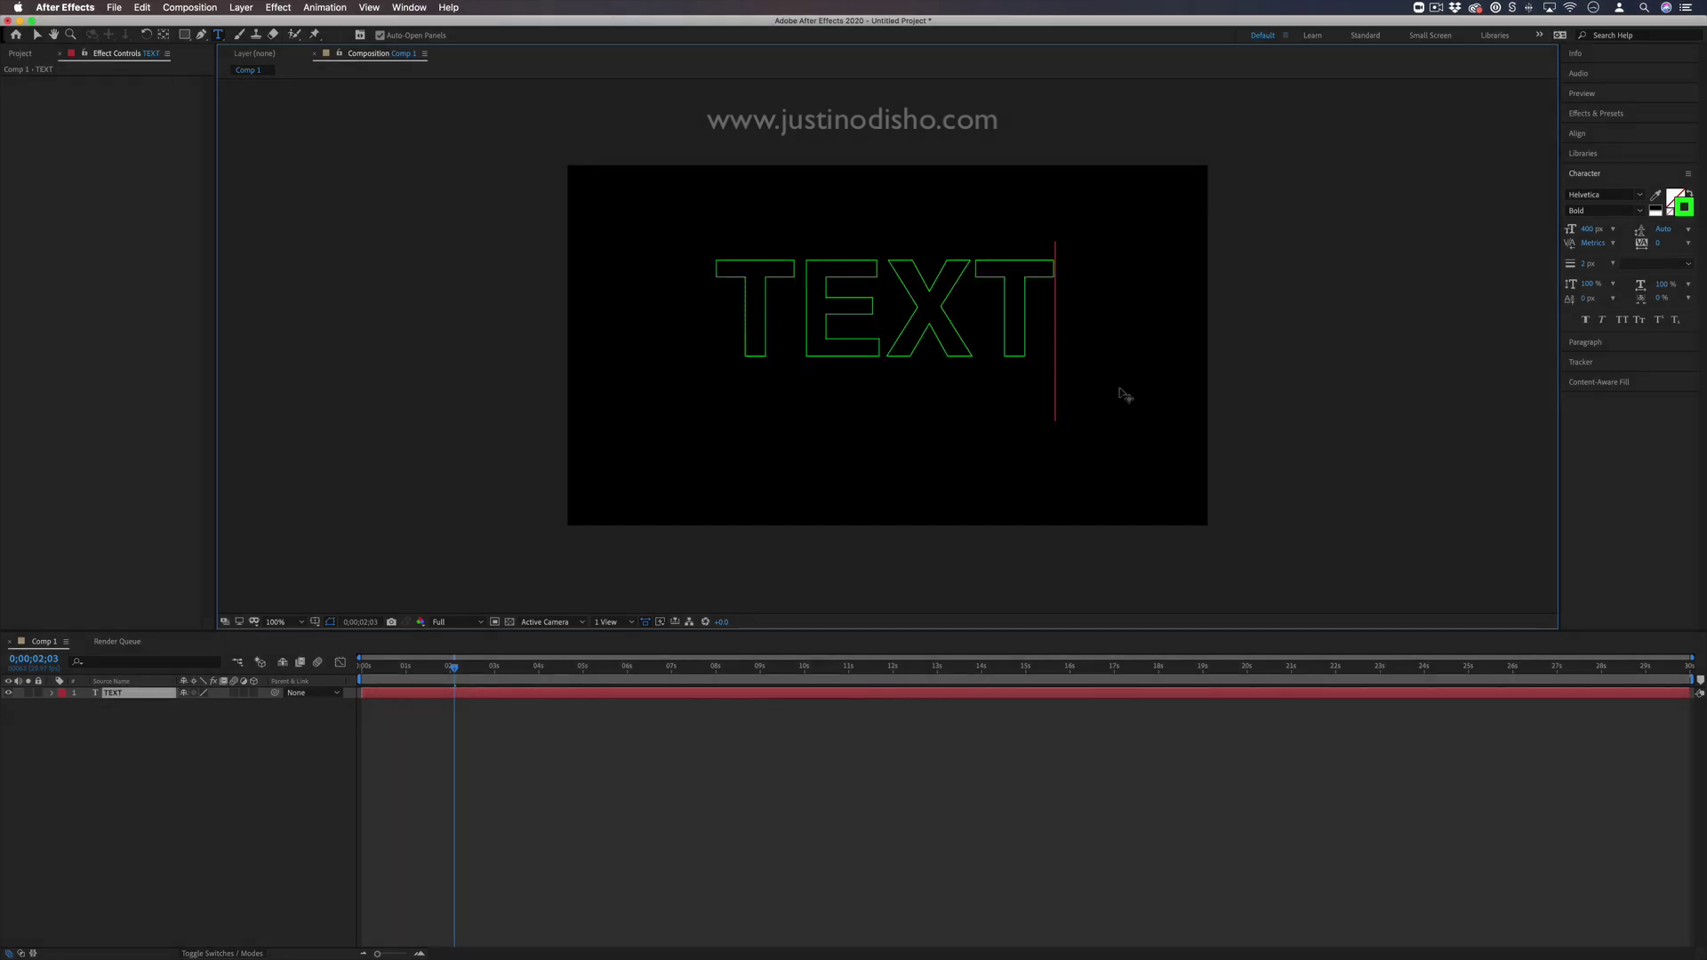
key("Escape")
left_click_drag(1128, 411, 1124, 415)
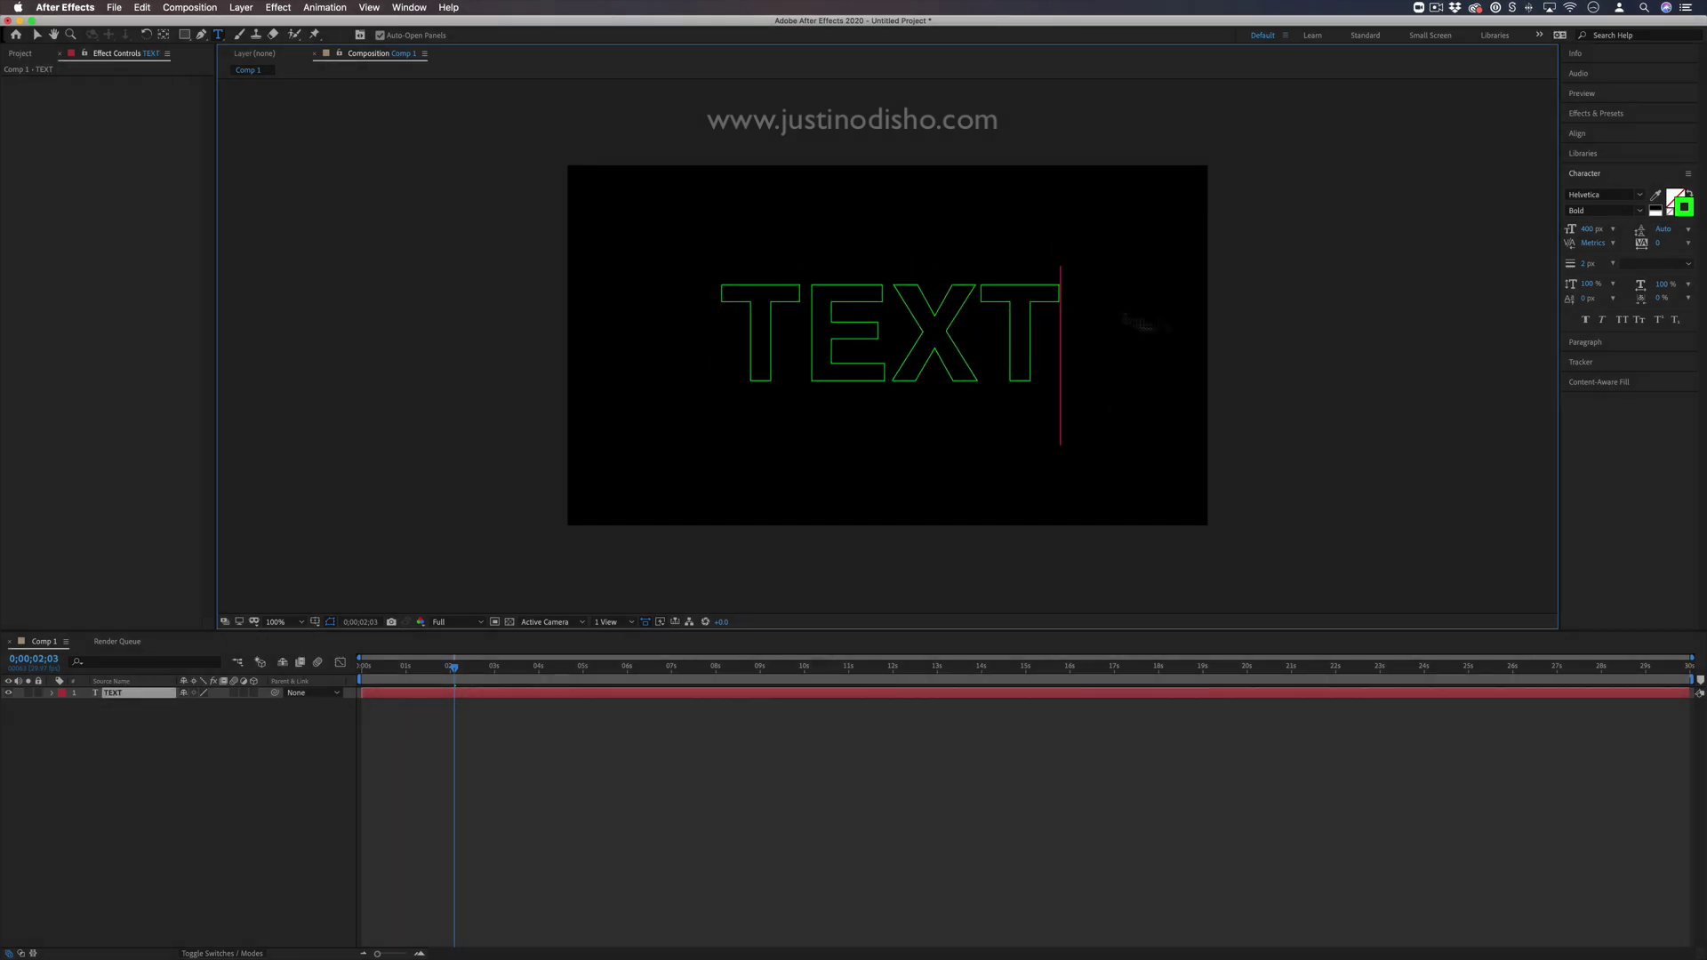
left_click(1583, 135)
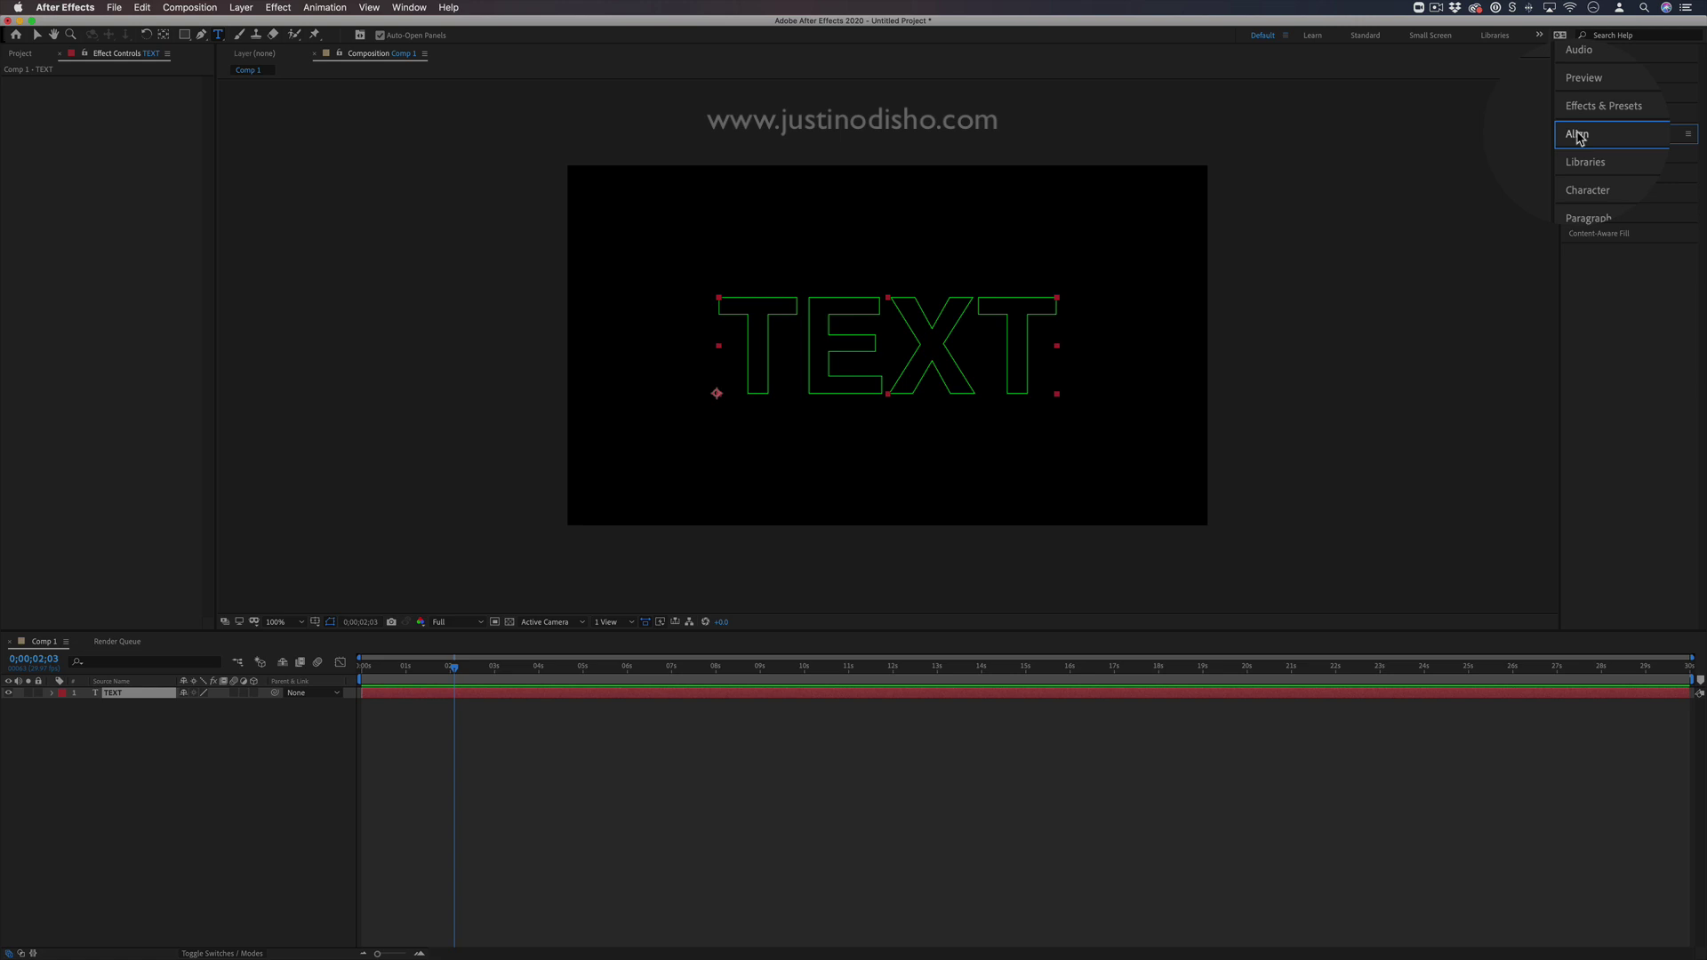
Step: Select the whole word and check its font and fill colour settings
left_click(1585, 176)
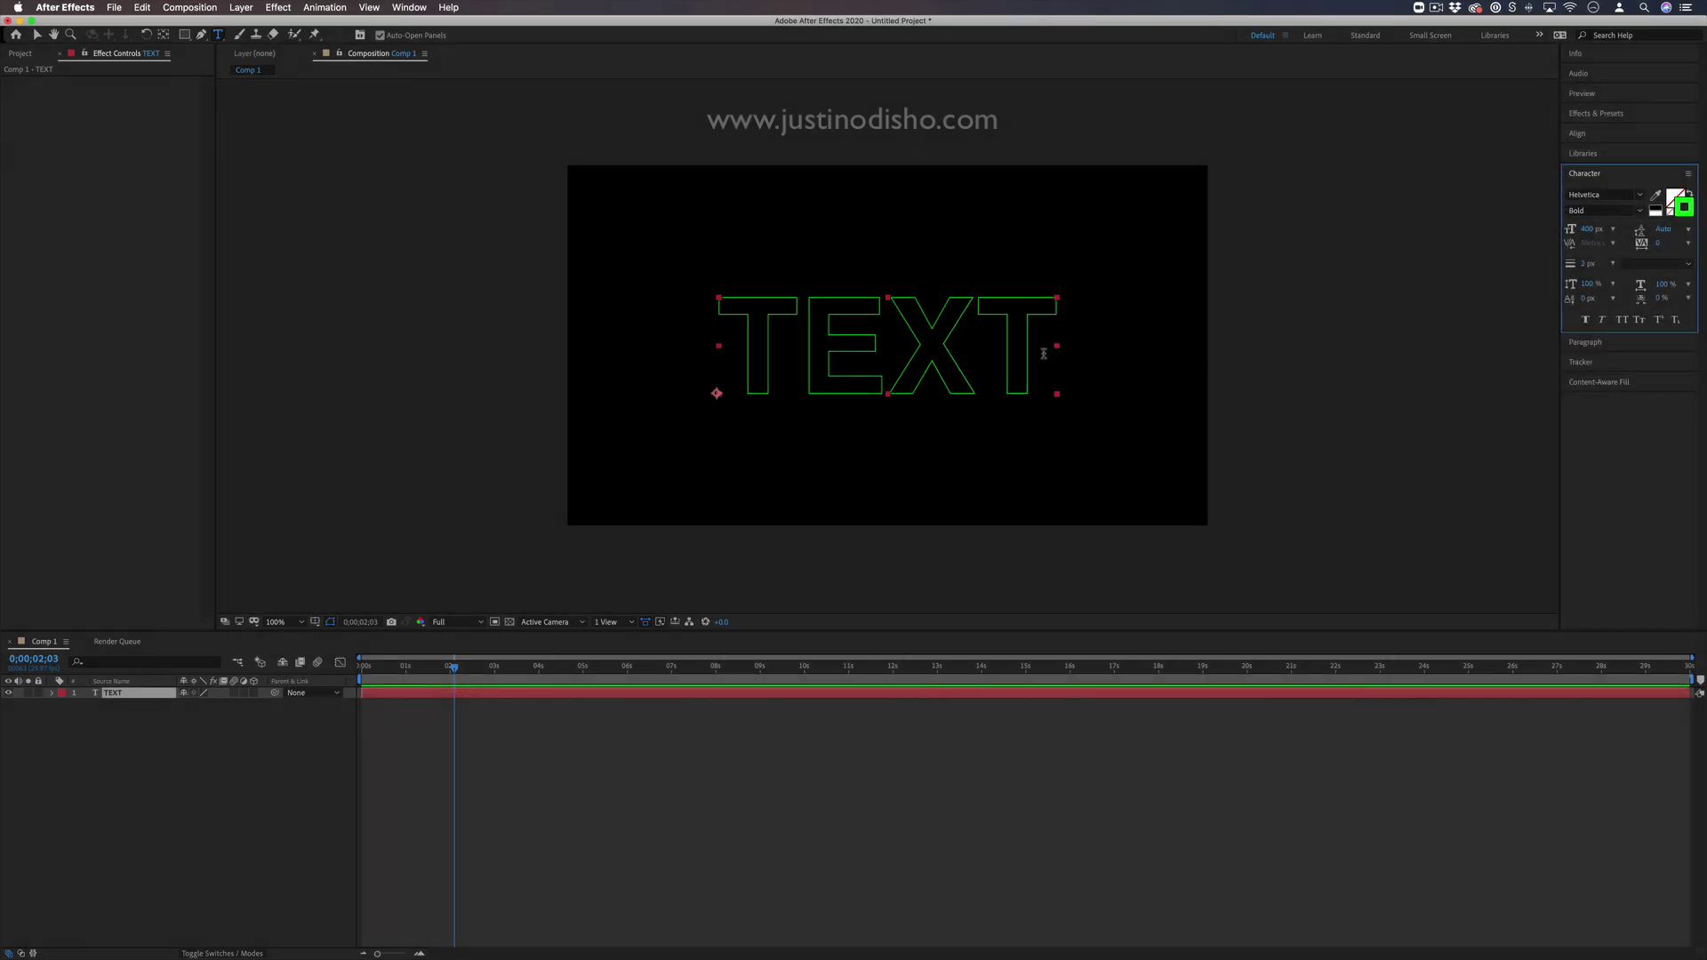
double_click(1042, 356)
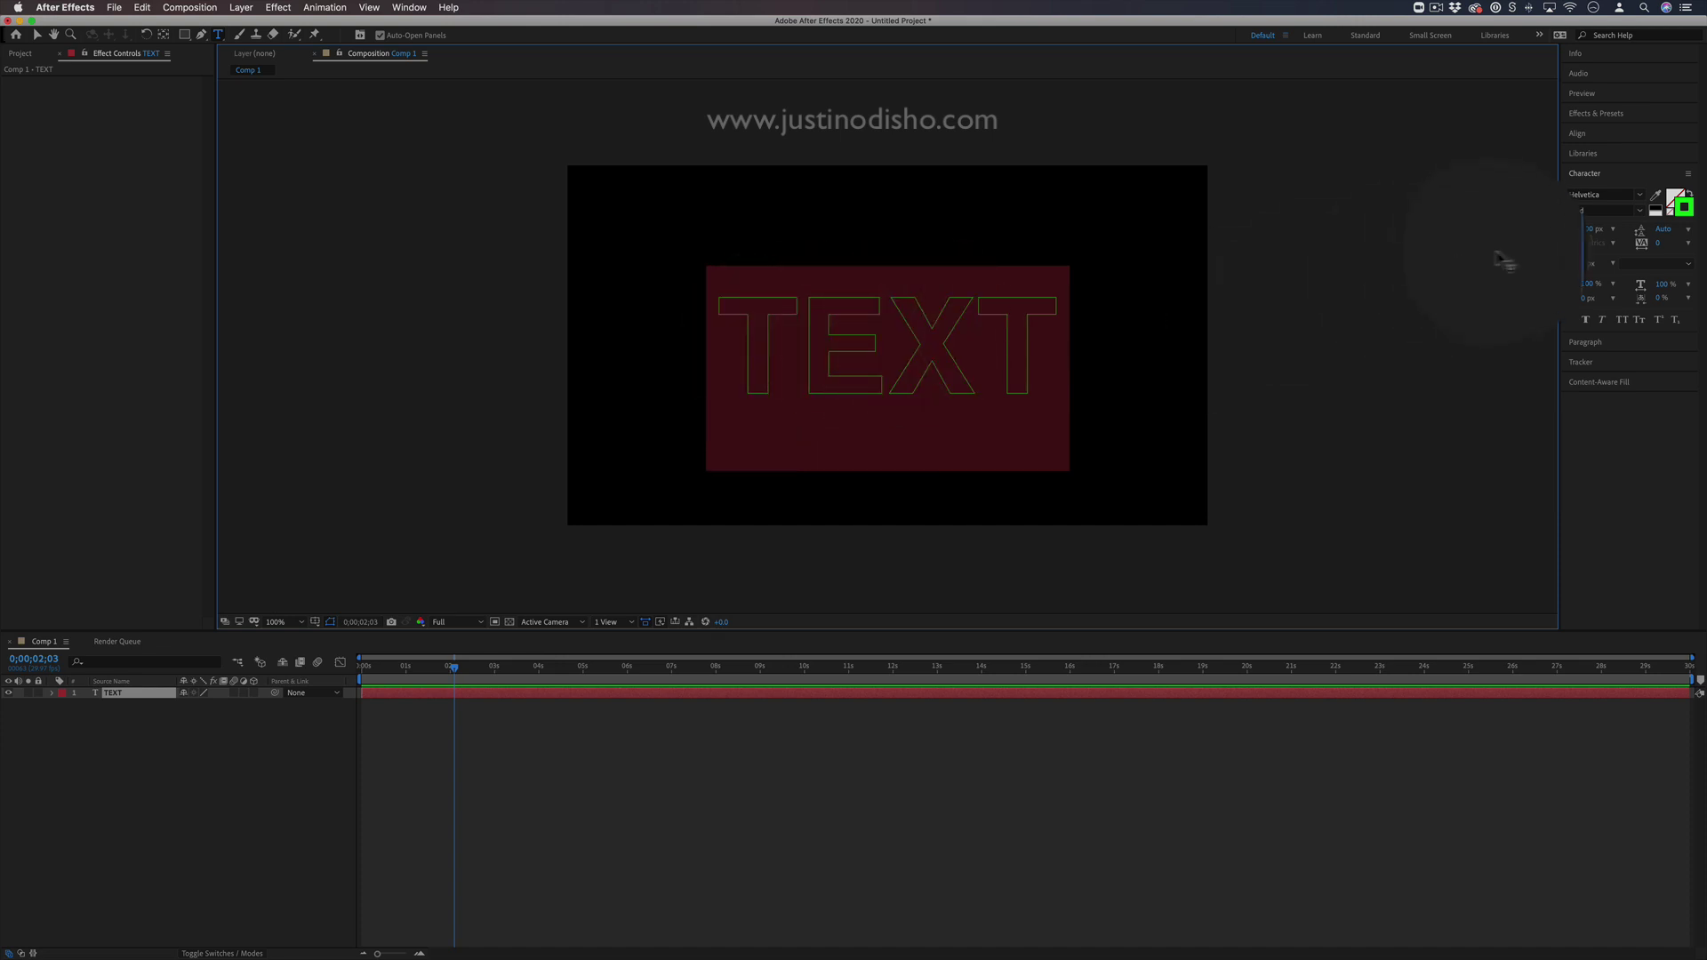
left_click(1616, 195)
left_click(1616, 198)
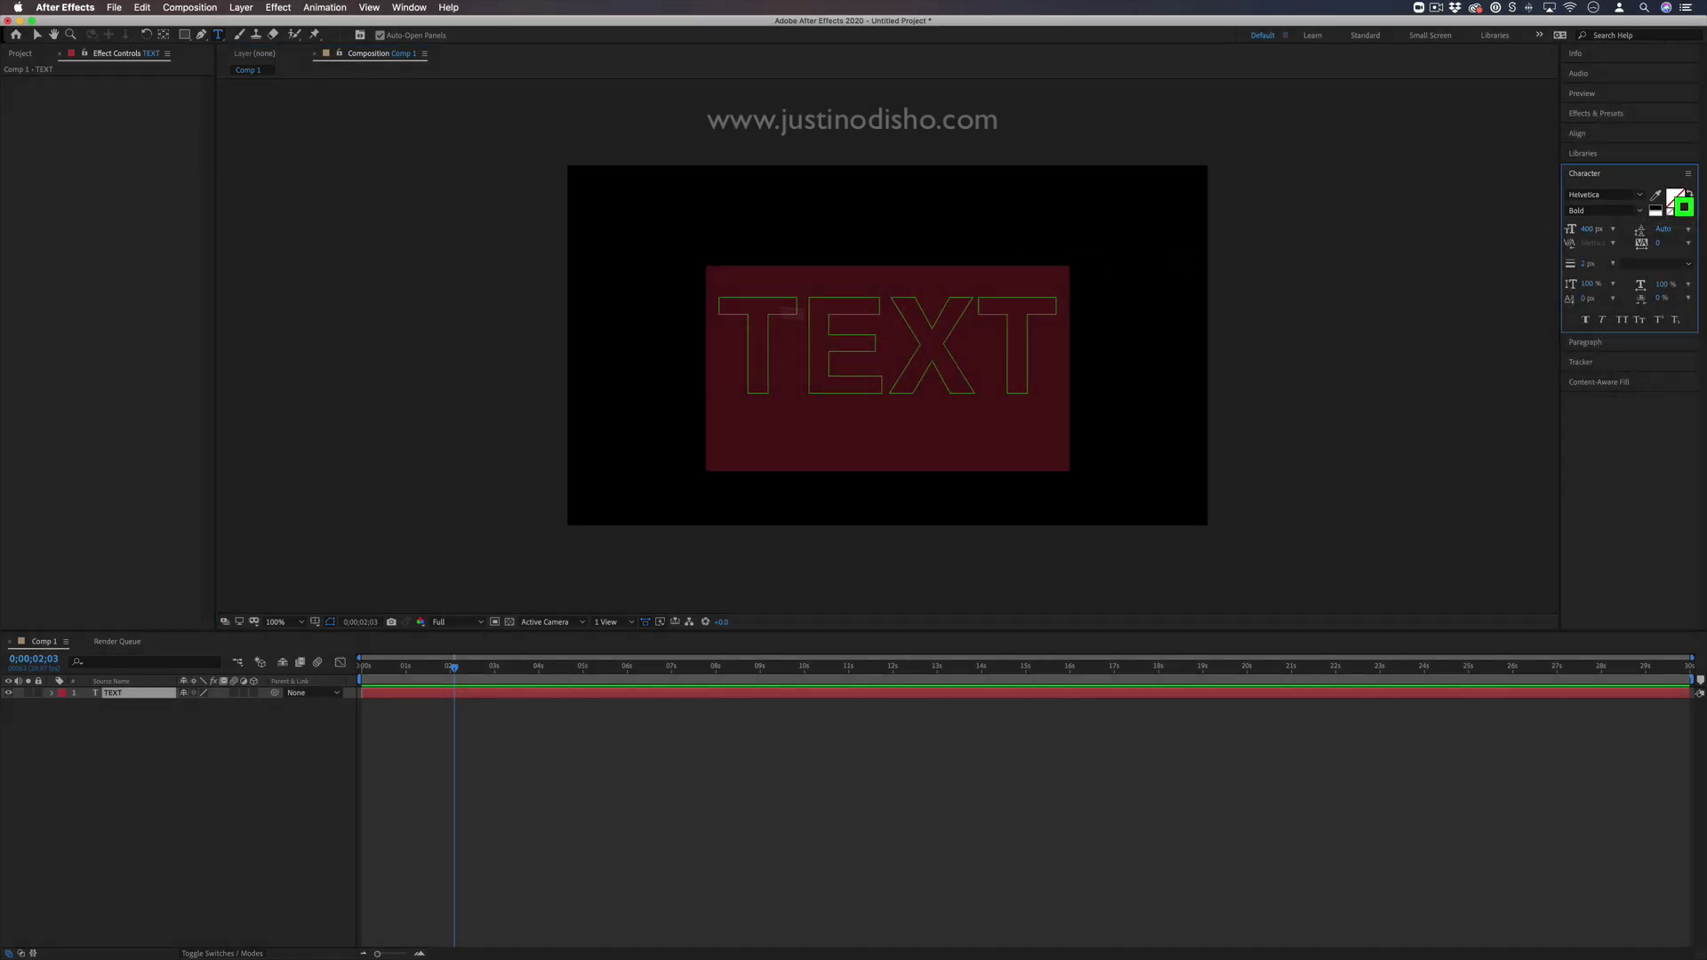
left_click(901, 333)
left_click_drag(1045, 333, 707, 338)
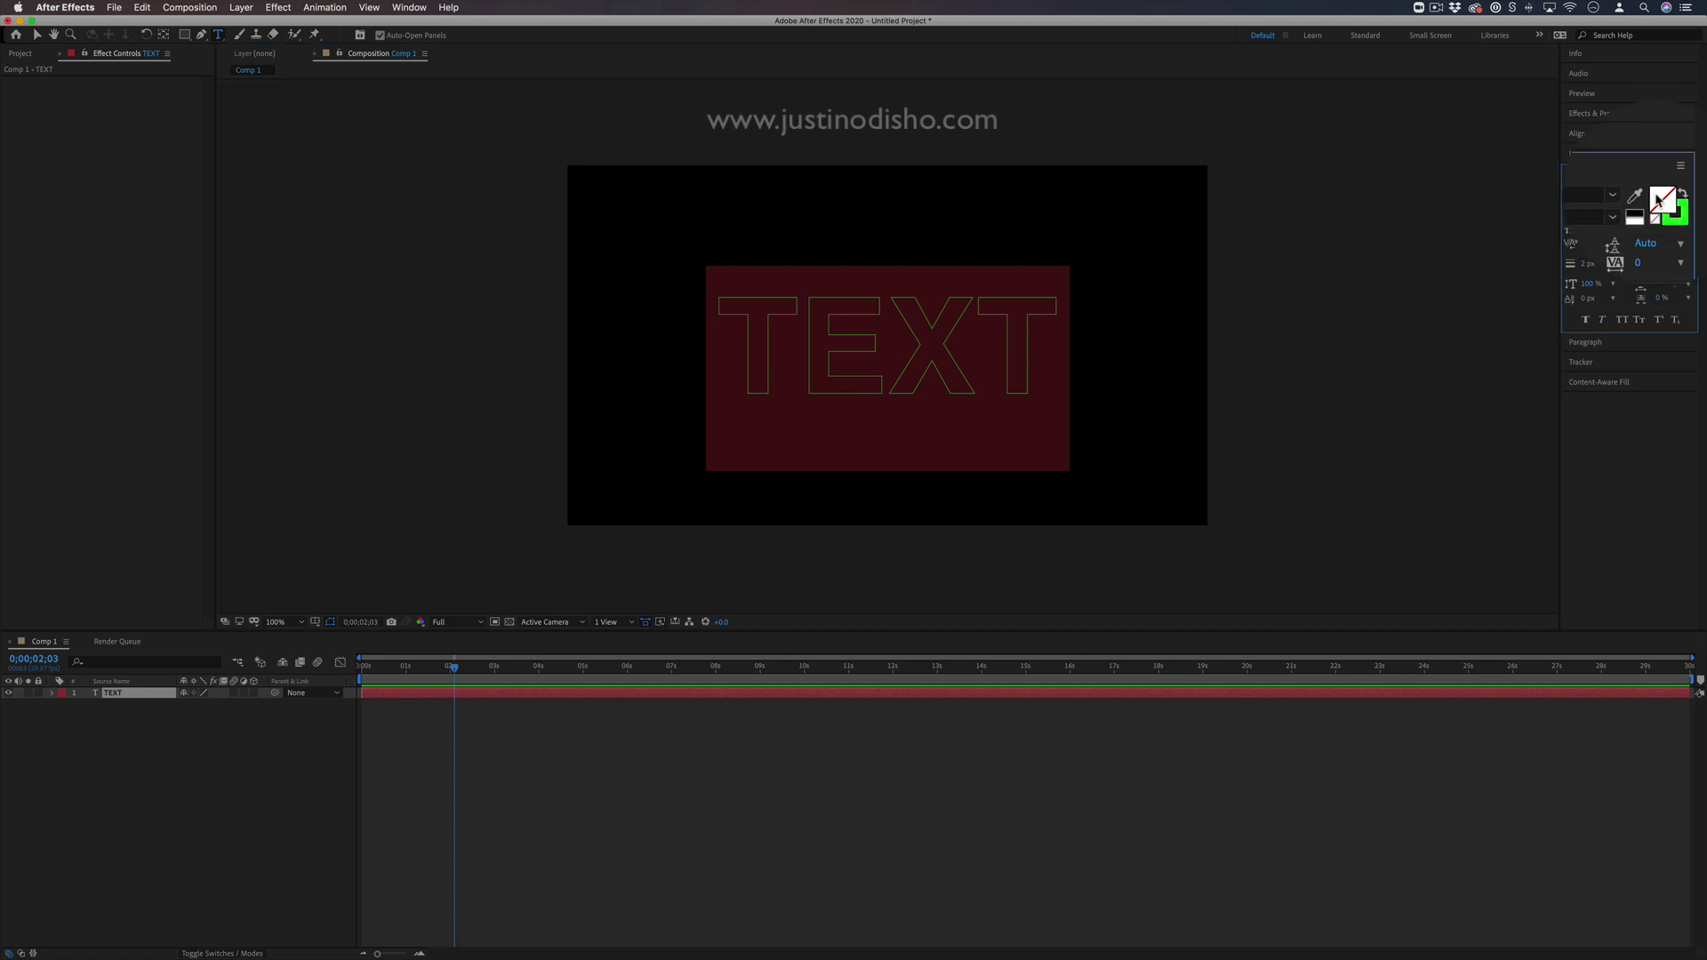
left_click(1675, 197)
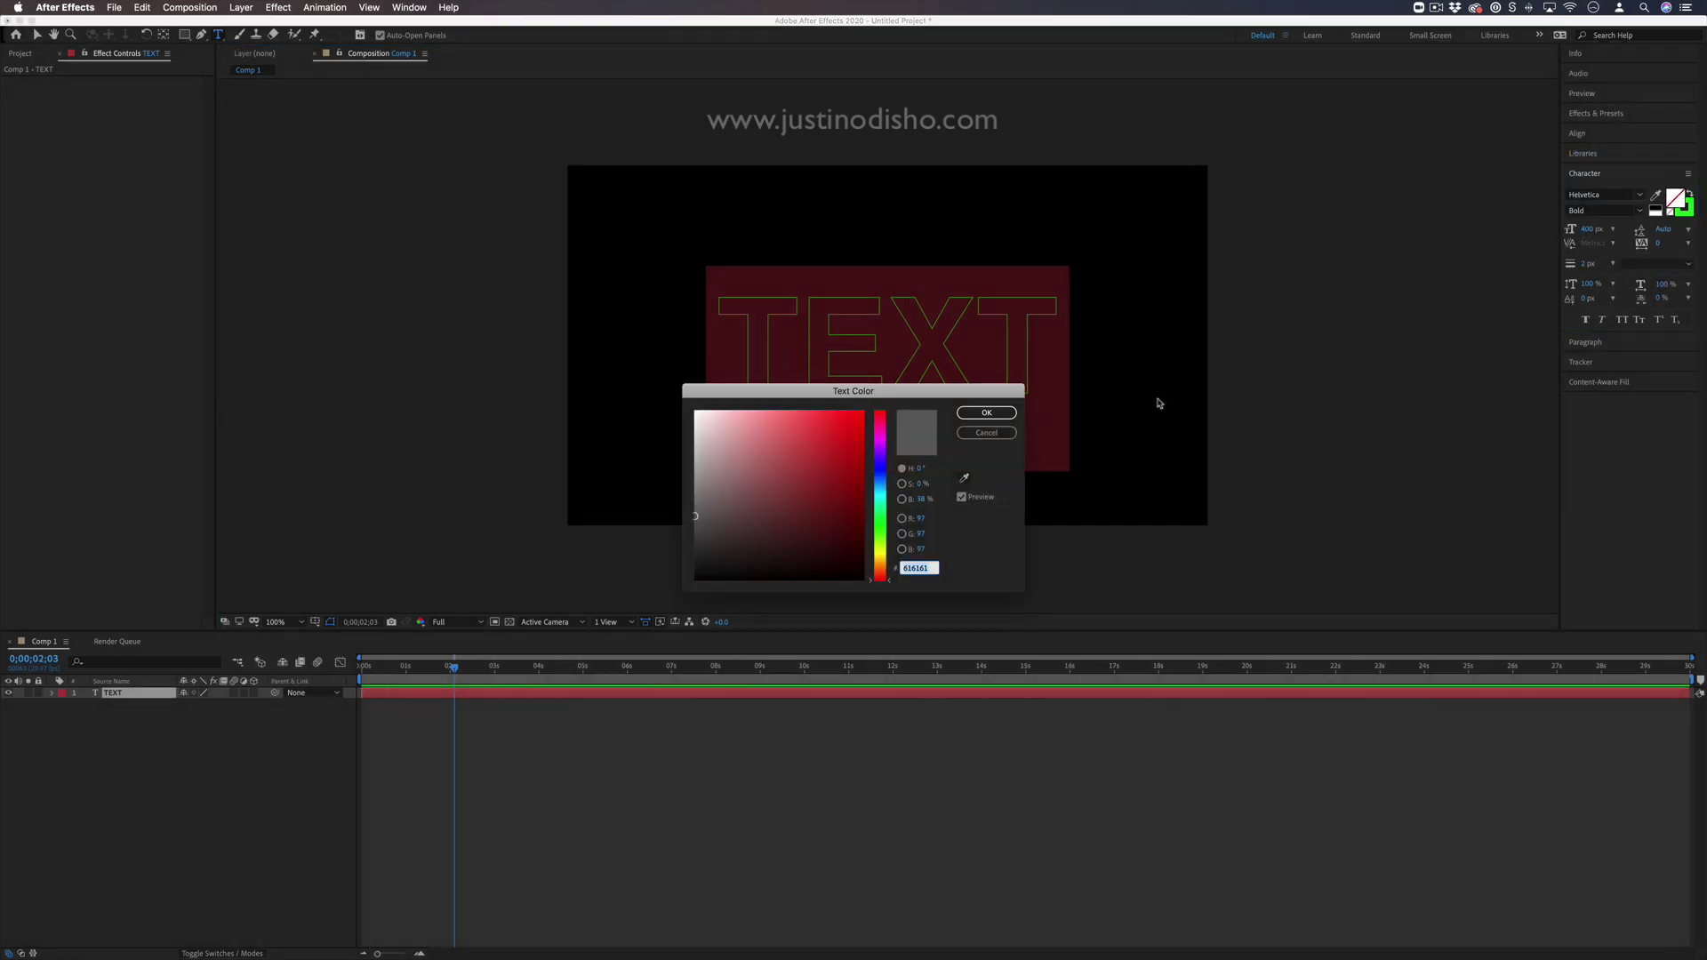
left_click(988, 433)
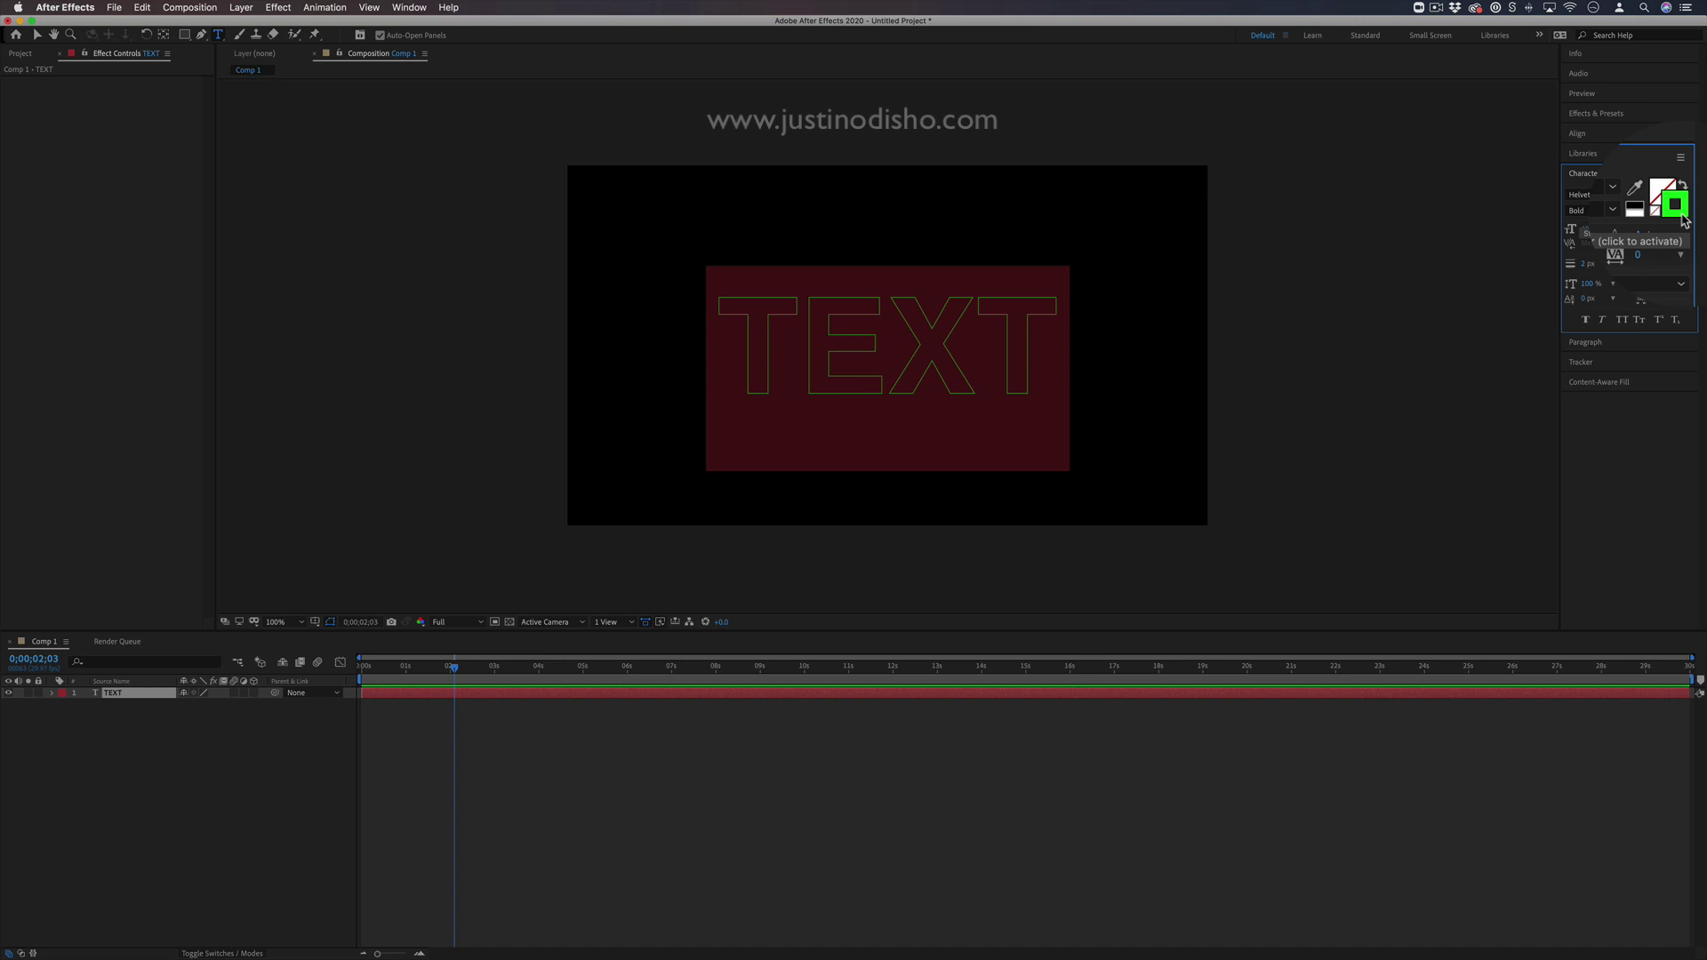
Step: Set the text's stroke colour to bright green, hex 51FF00
left_click(1684, 221)
left_click(886, 500)
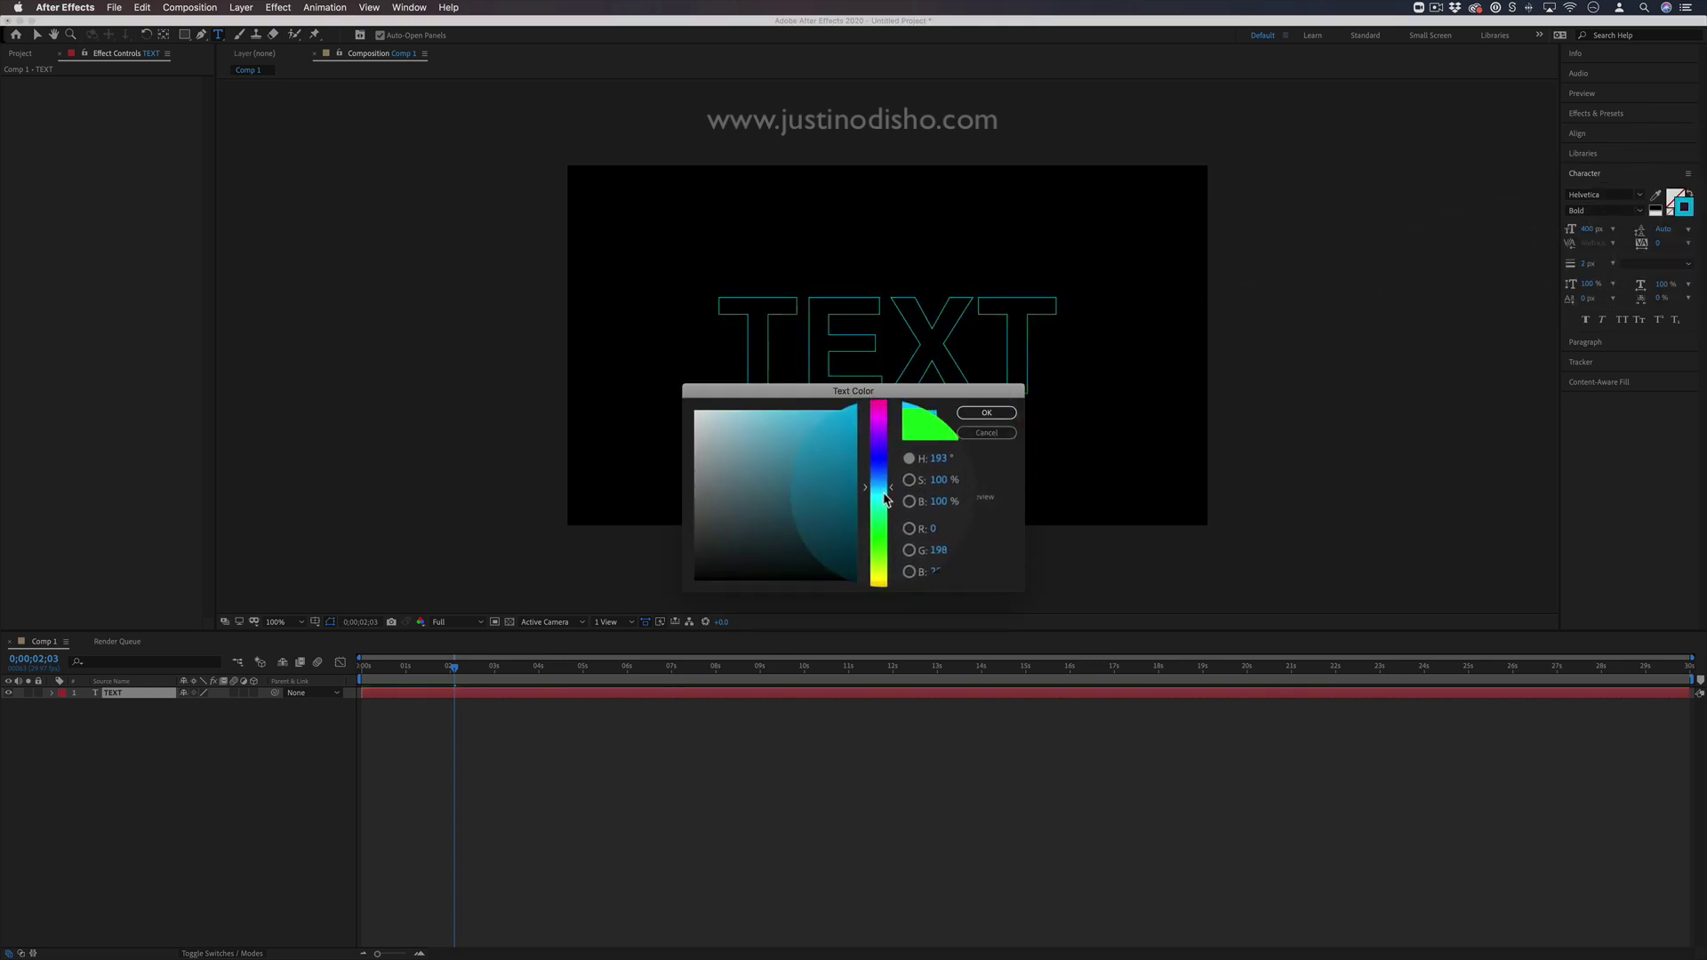
mouse_move(886, 500)
left_mouse_down()
mouse_move(880, 468)
mouse_move(880, 532)
left_mouse_up()
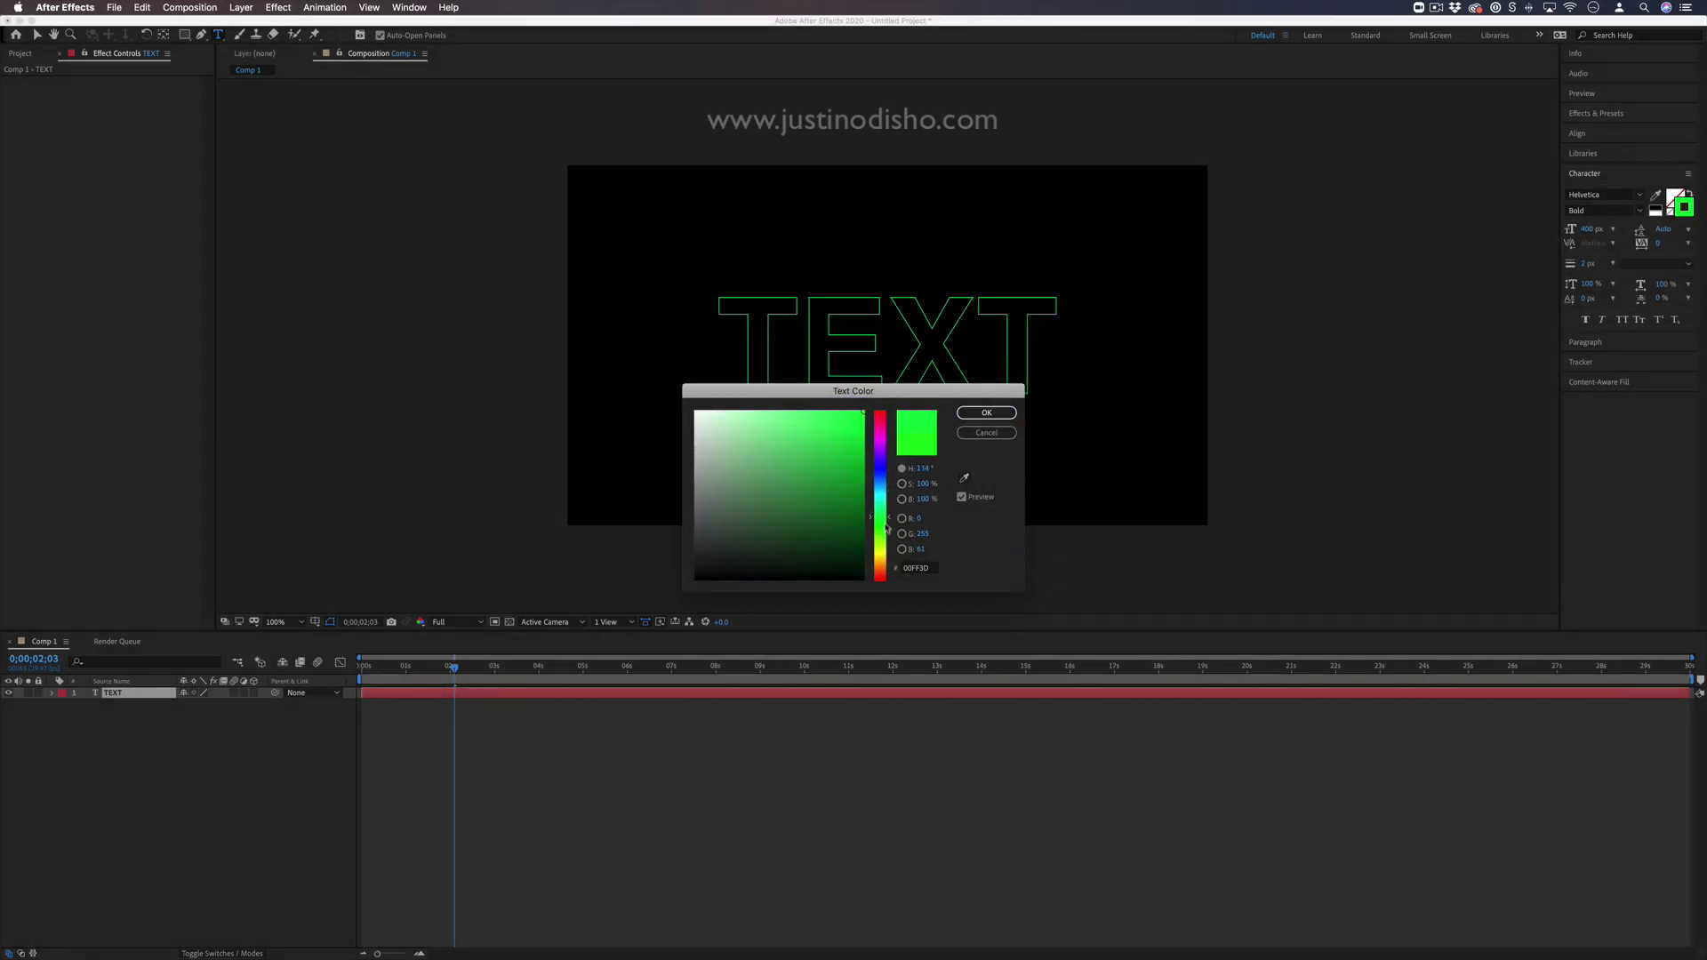
left_click(987, 413)
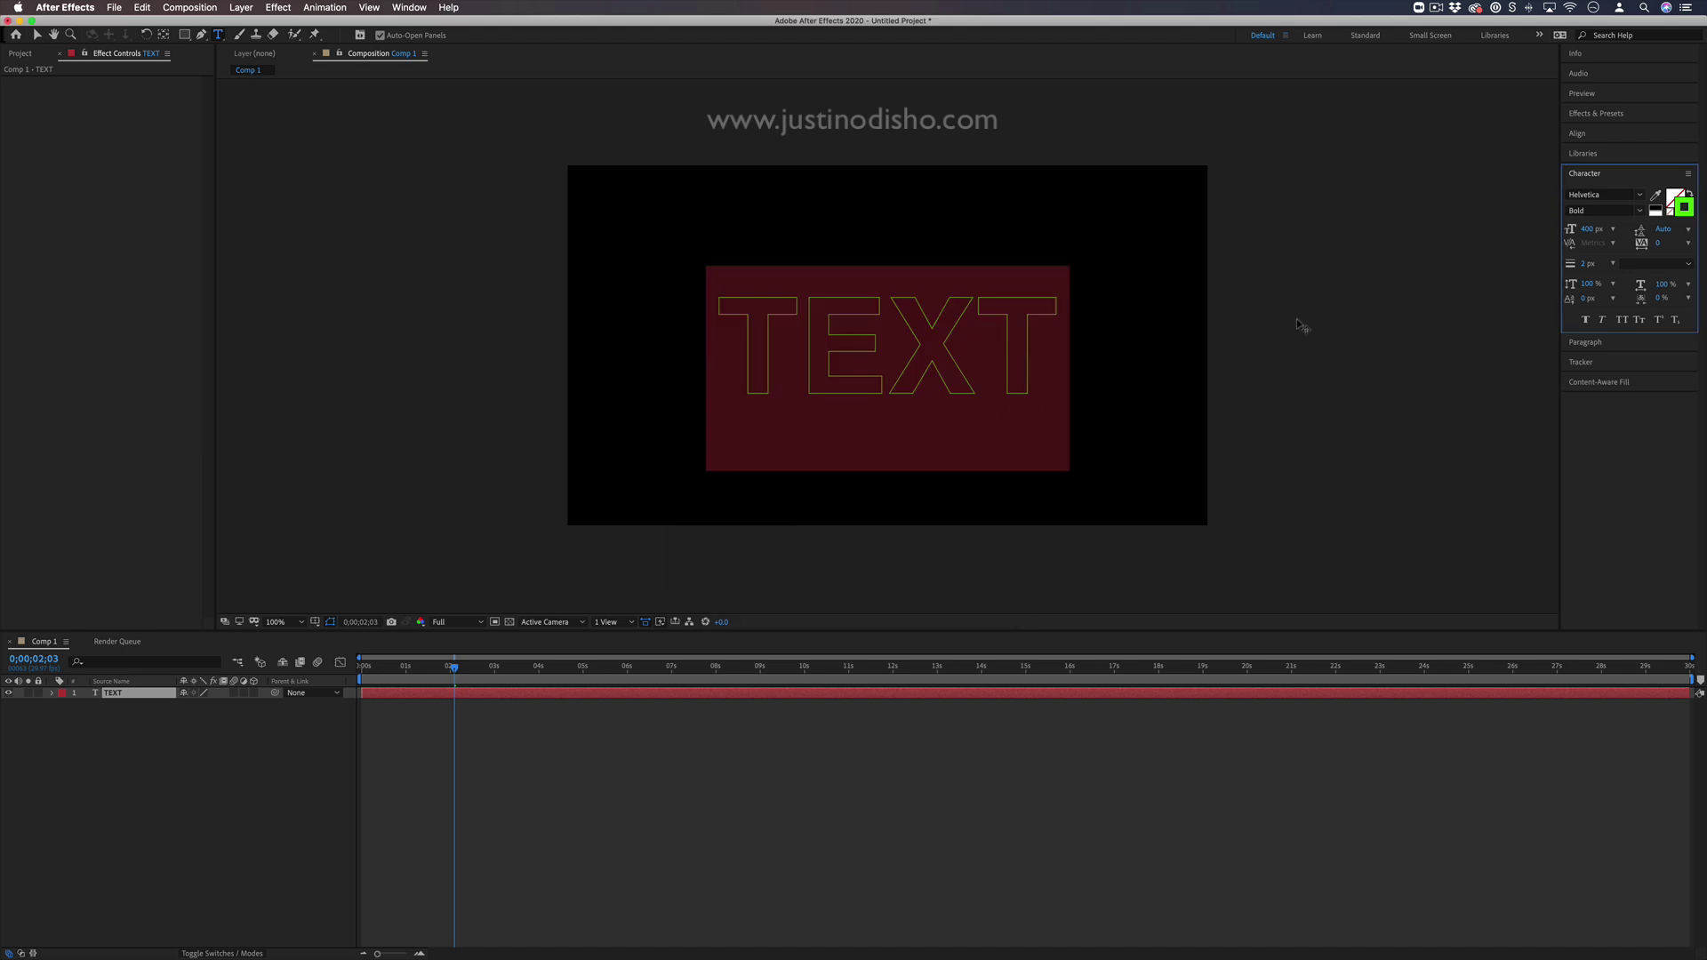
Step: Set the text's stroke width to 1 px and deselect the letters
left_click(1585, 266)
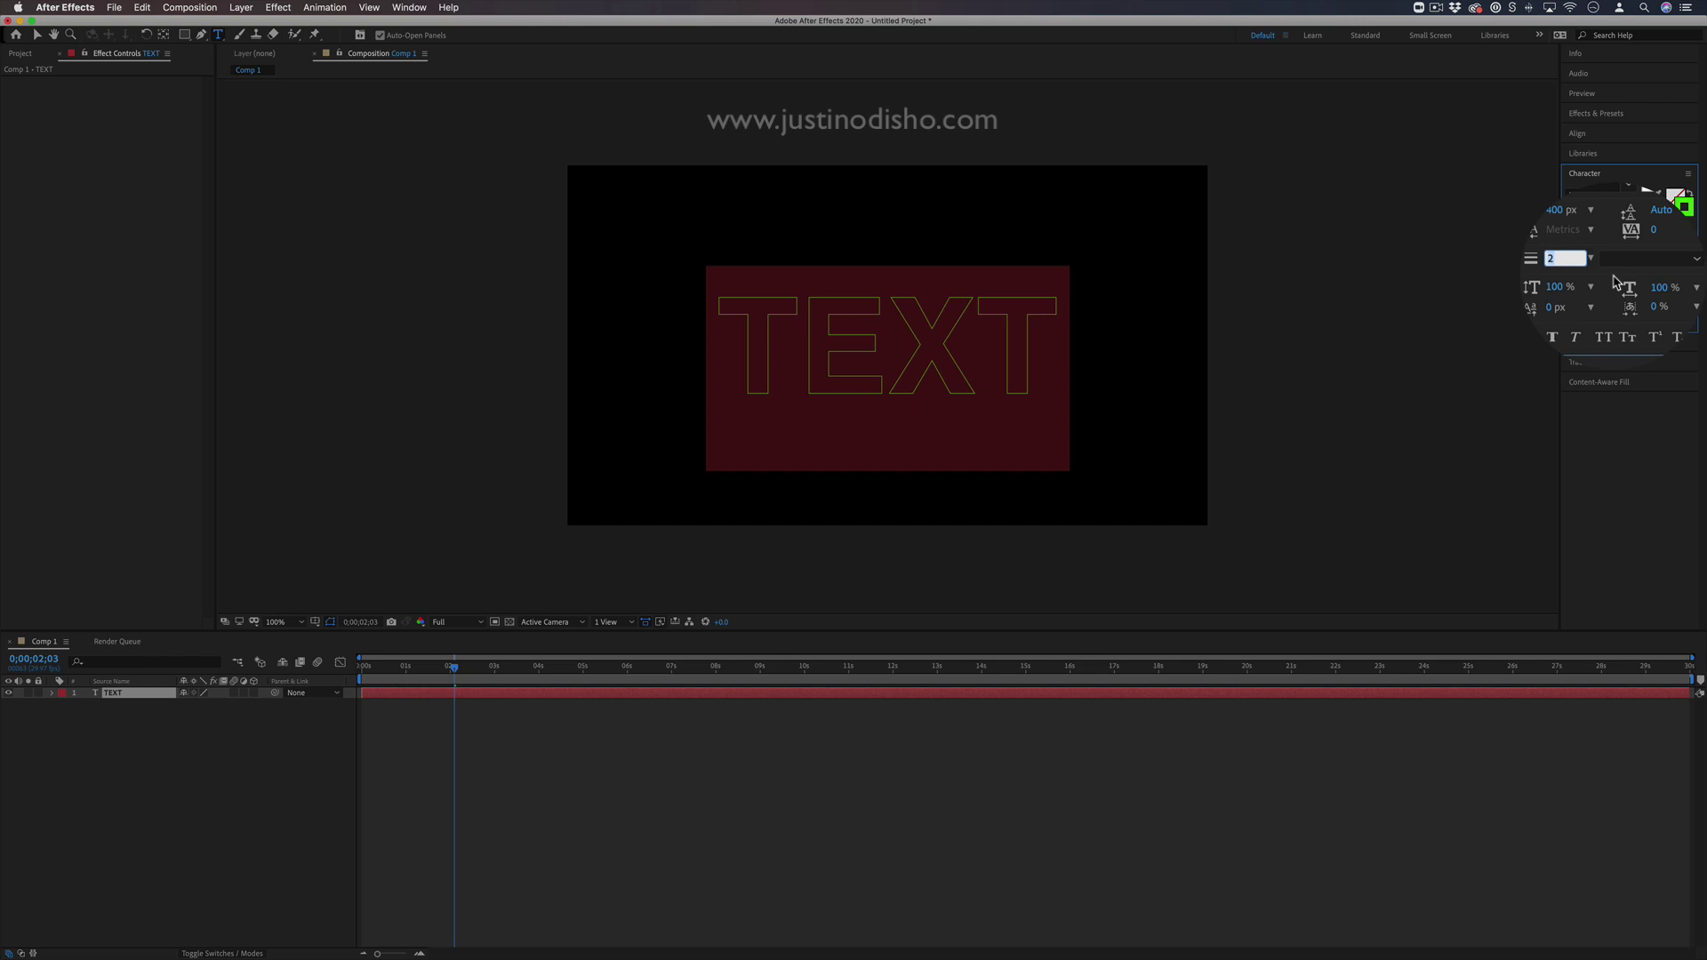
type("1")
key("Return")
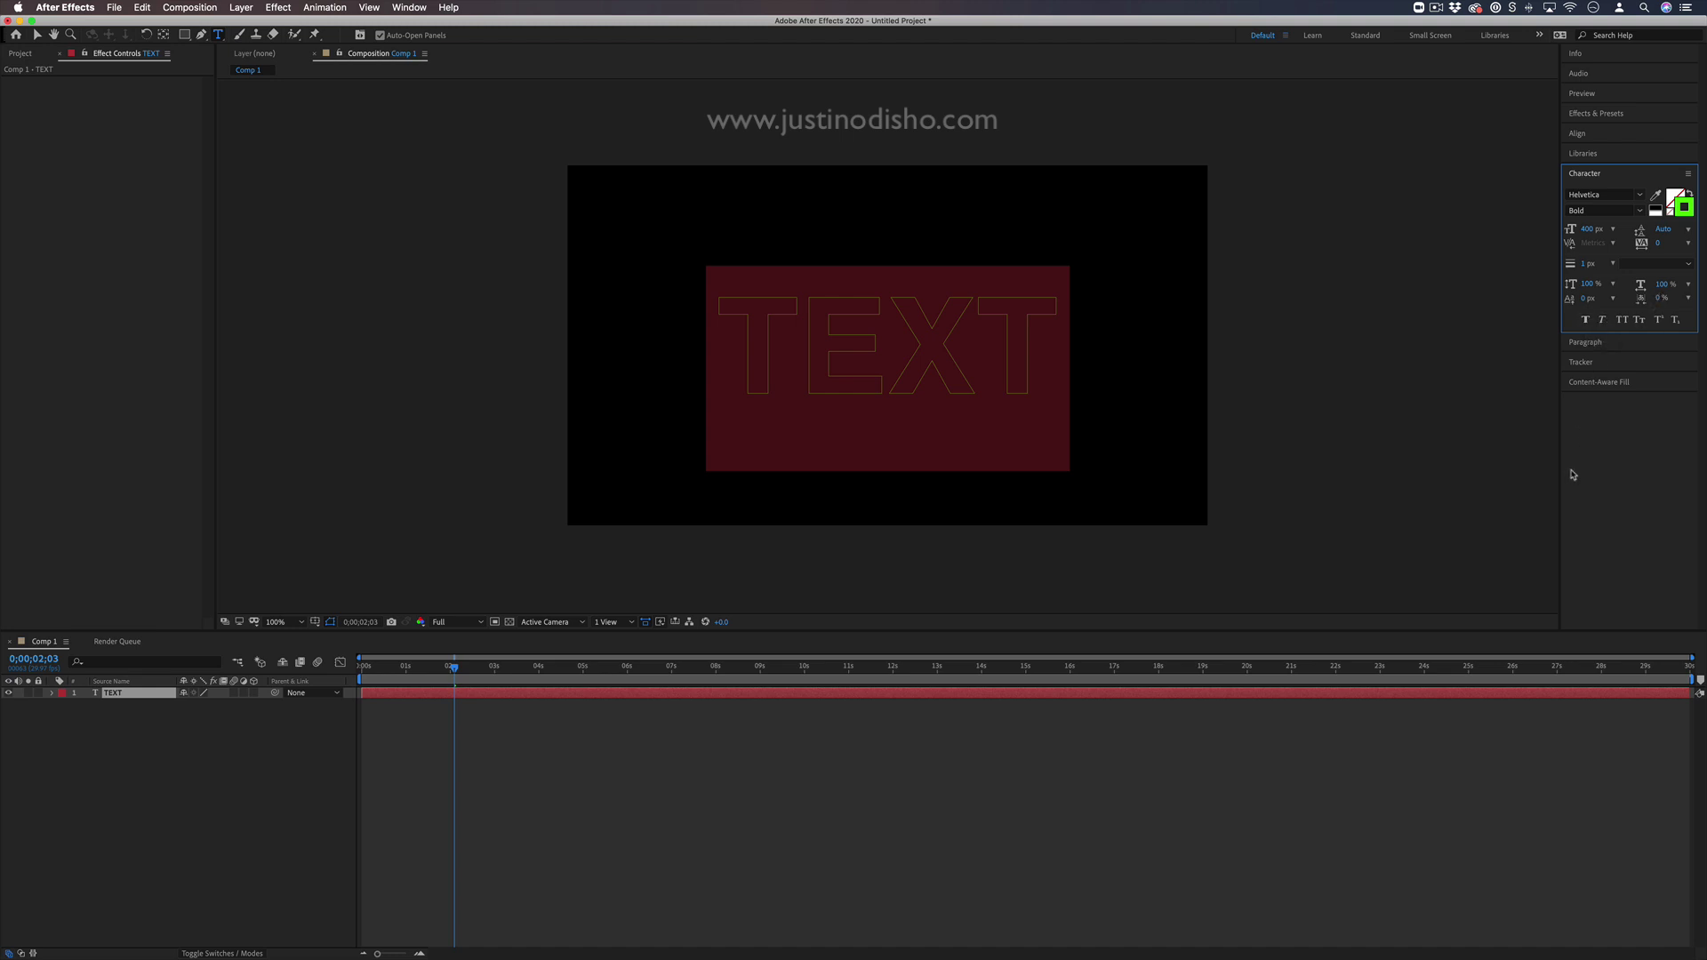
left_click(1055, 323)
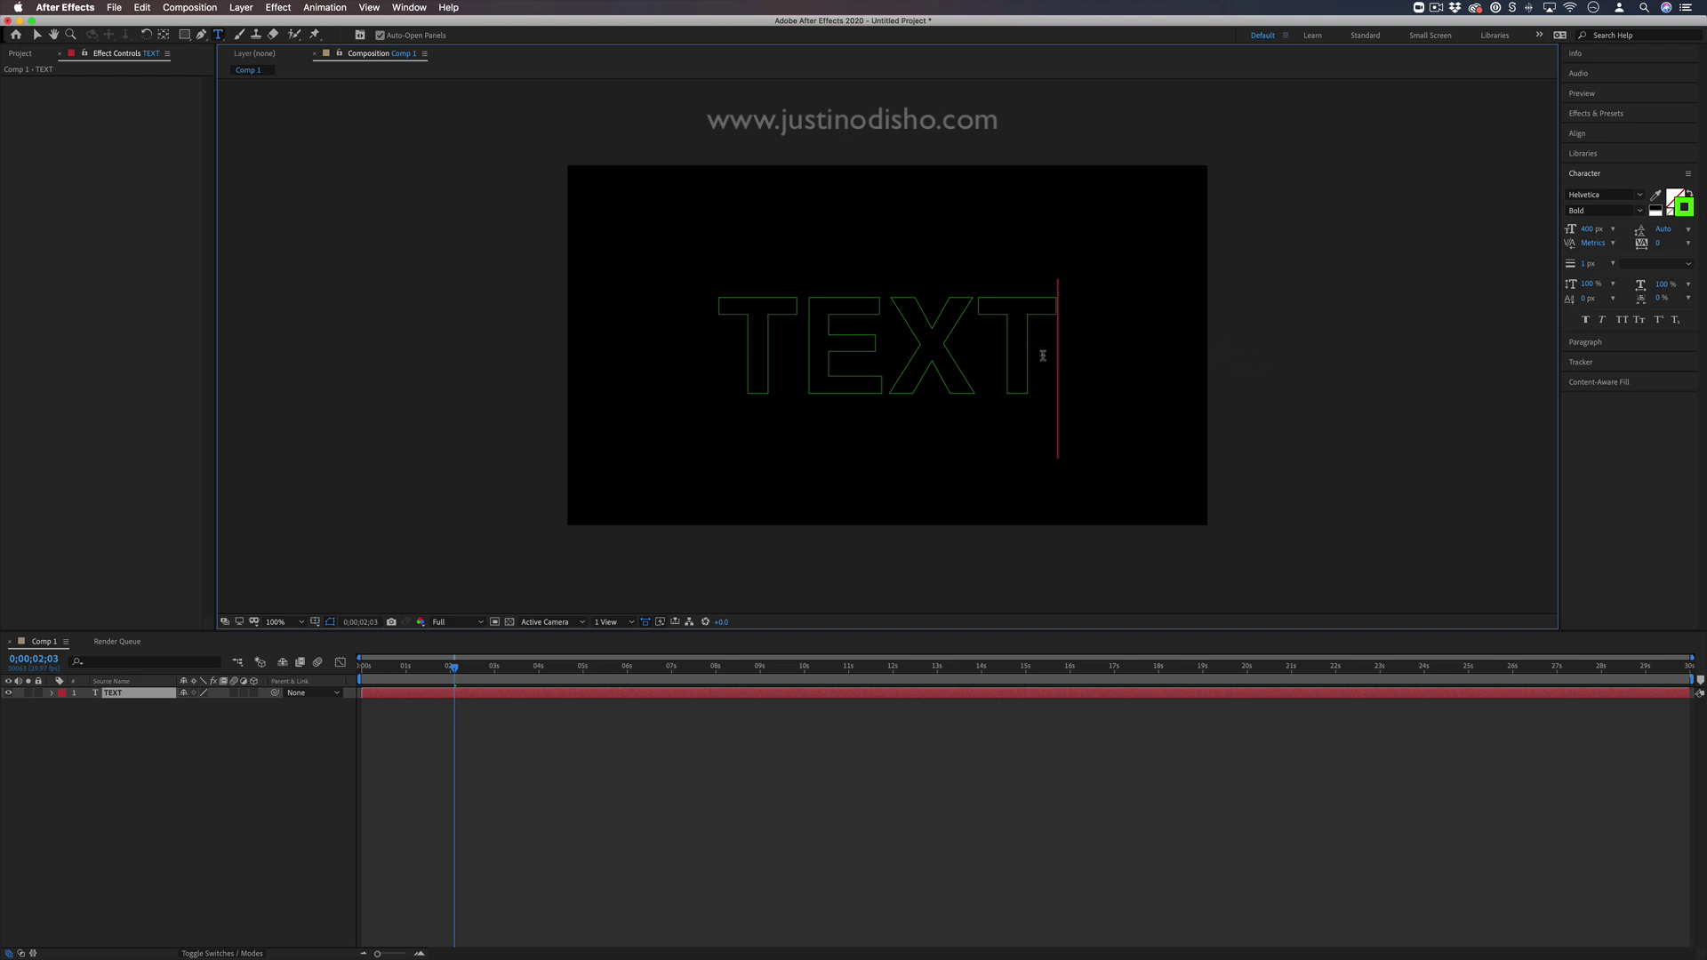
Step: Find the Vegas effect and apply it to the TEXT layer
left_click(1611, 115)
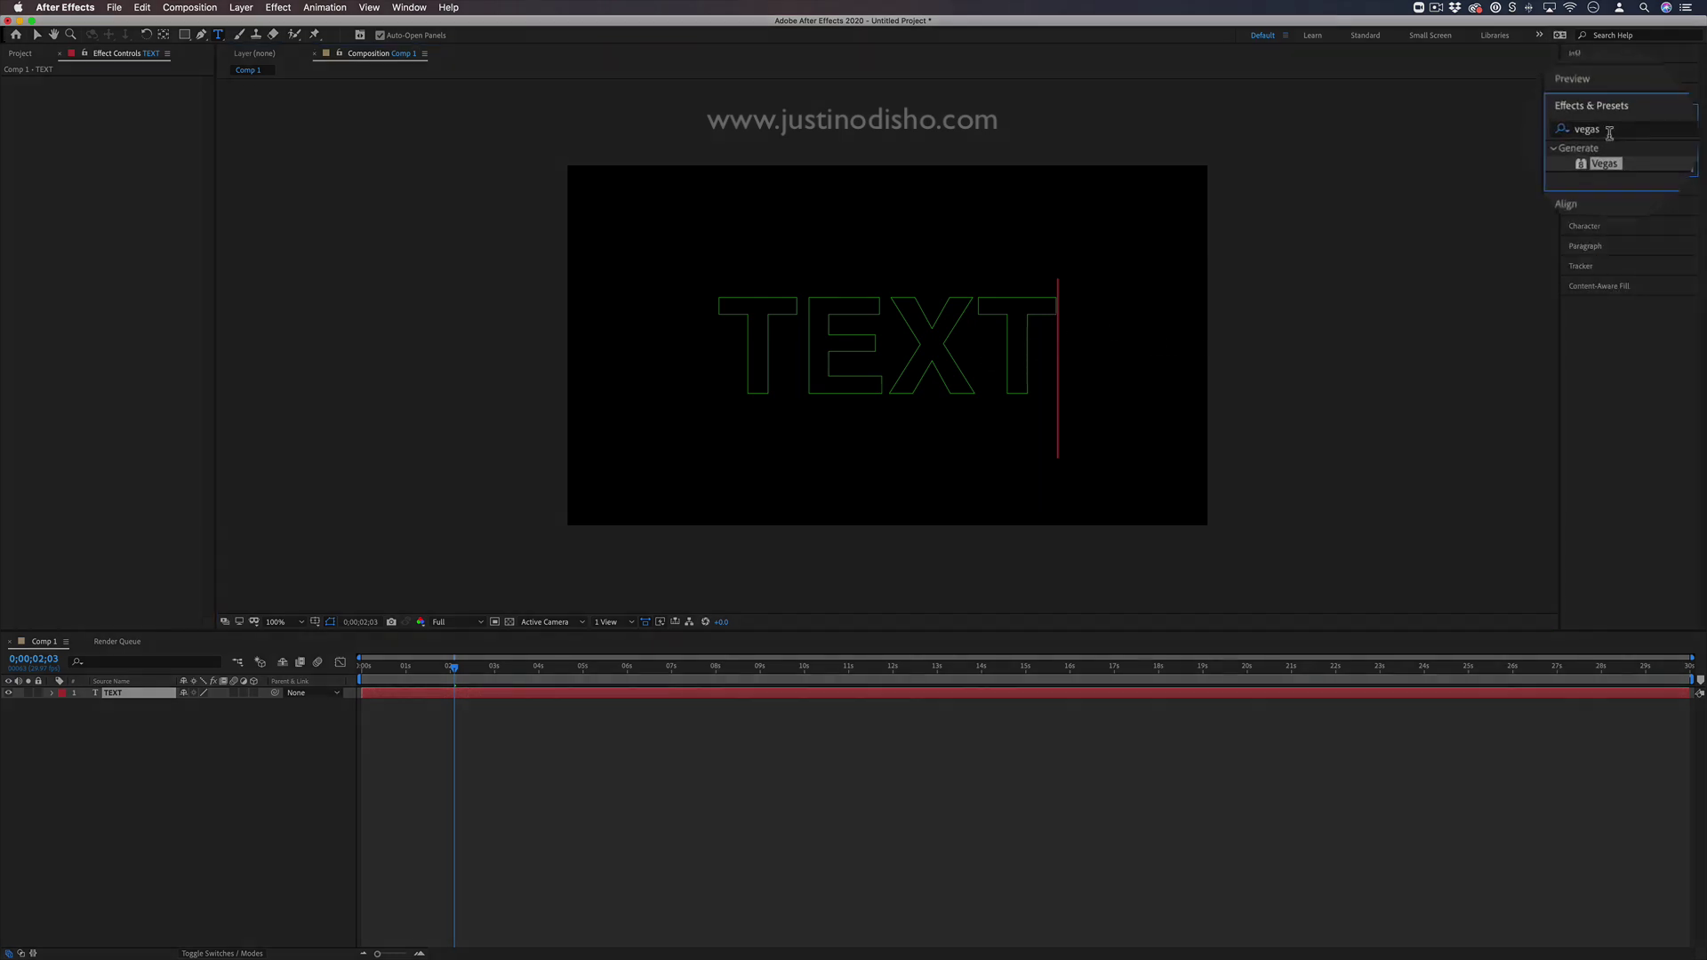
left_click(1615, 132)
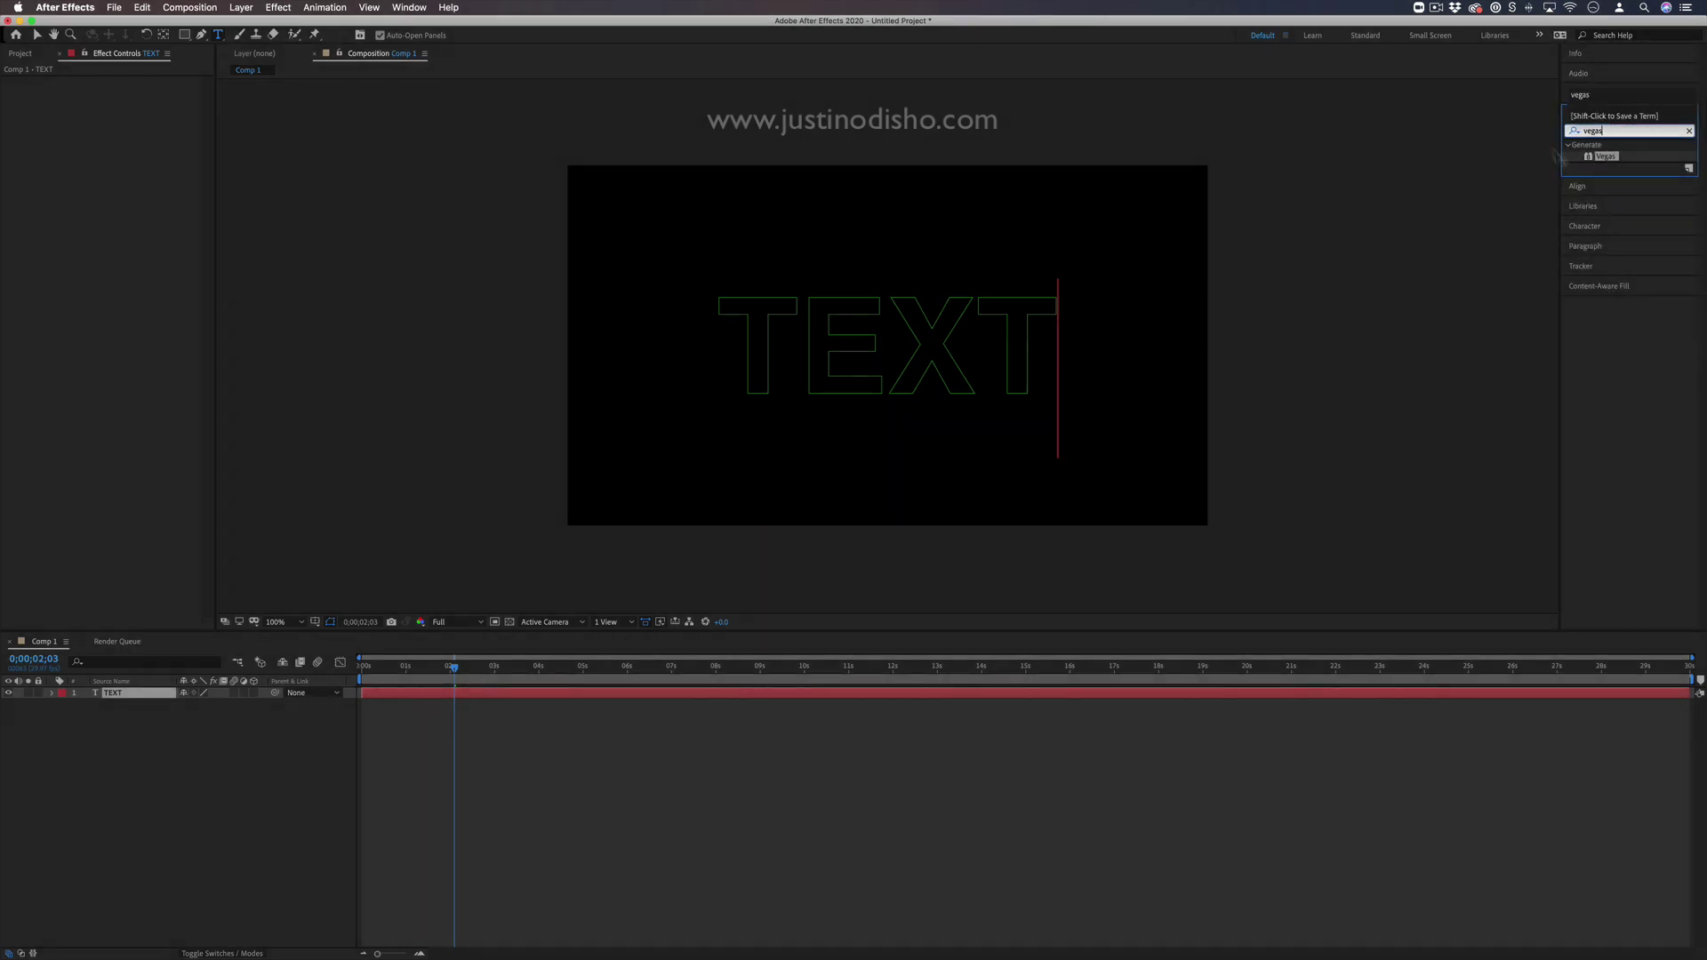
left_click_drag(1611, 159, 149, 694)
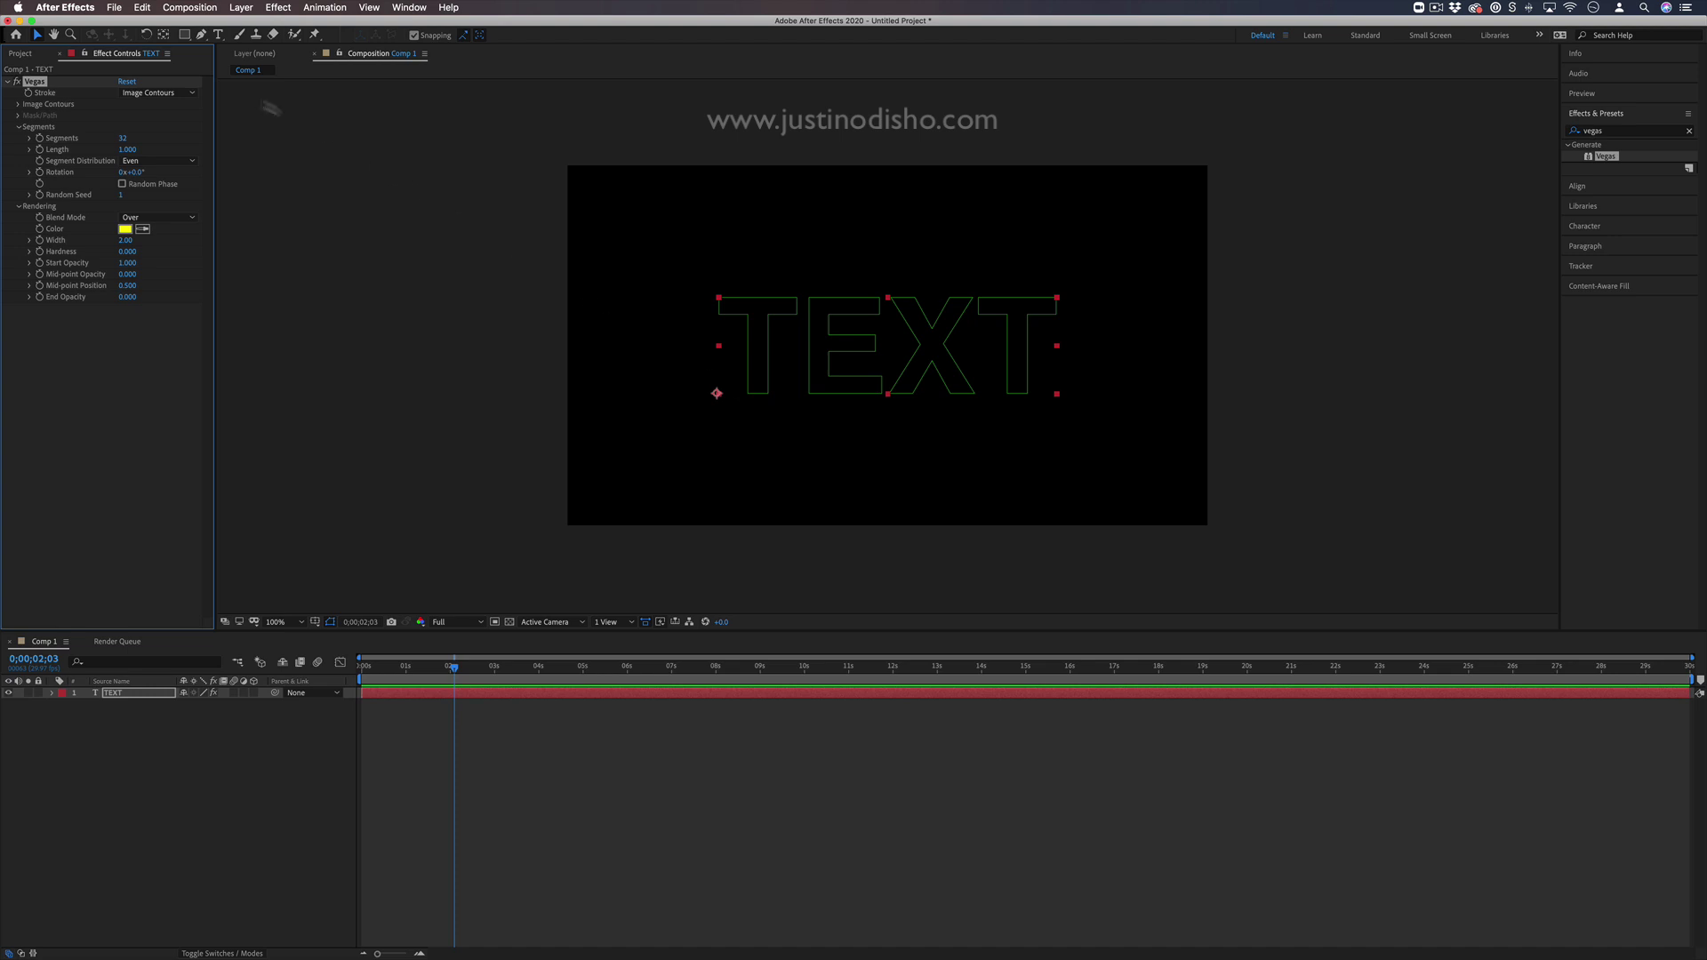
Step: Set the channel of the Vegas effect's image contours to Alpha
left_click(18, 104)
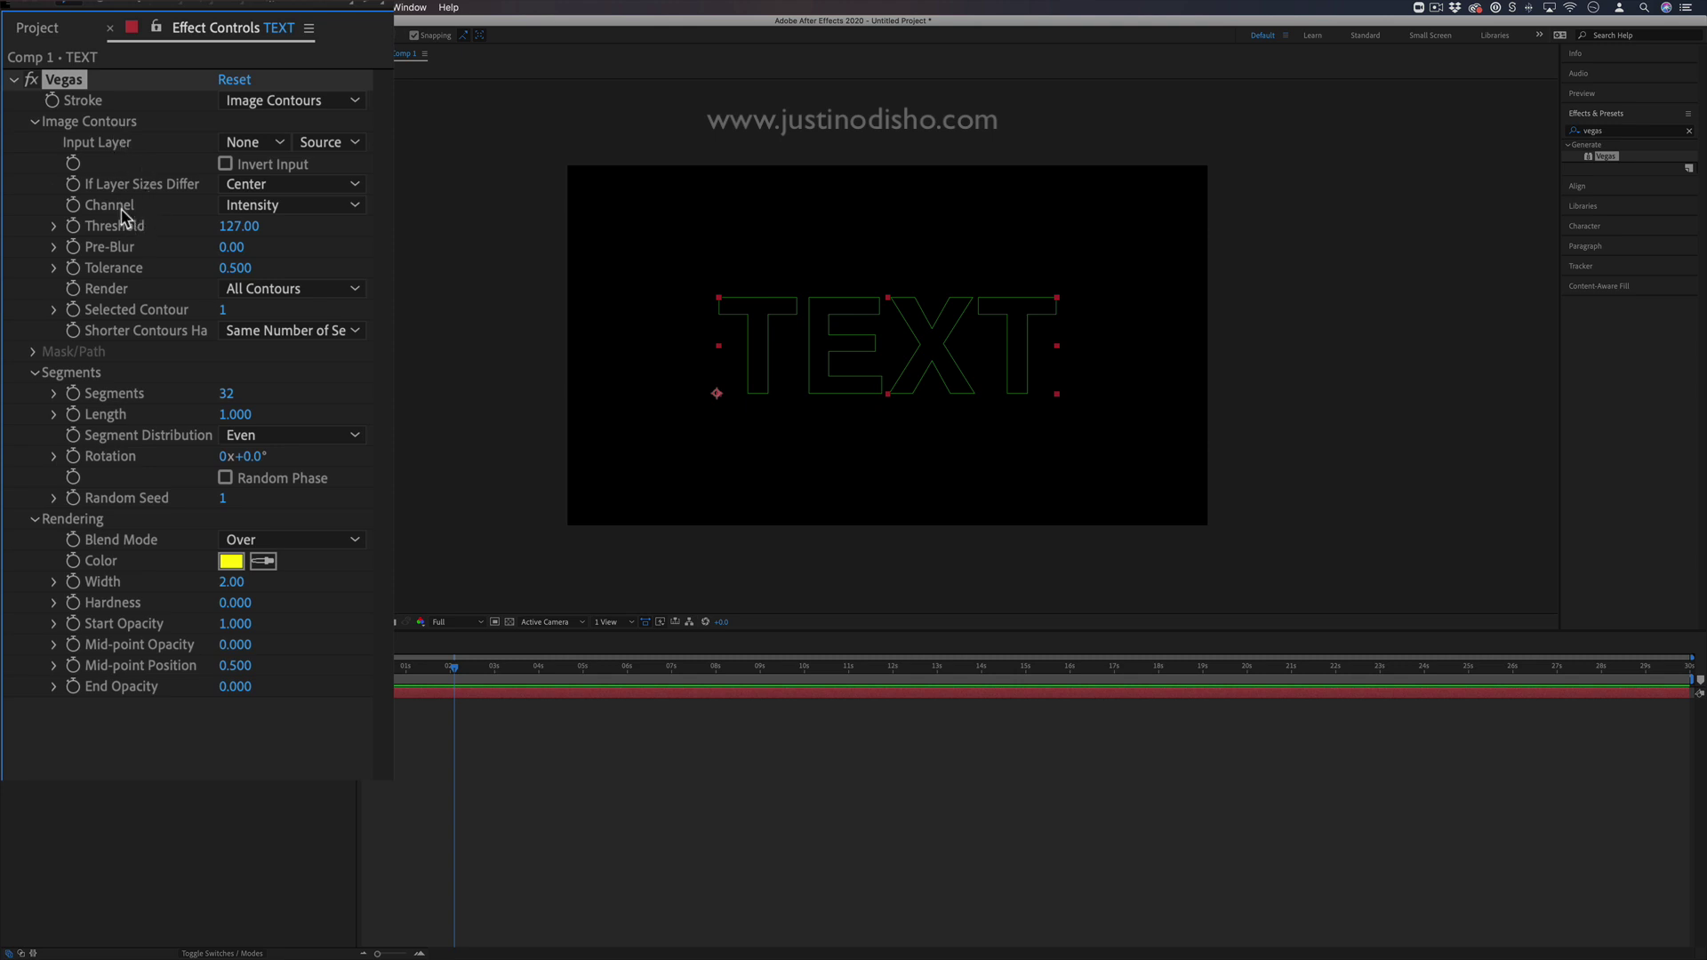
left_click(264, 206)
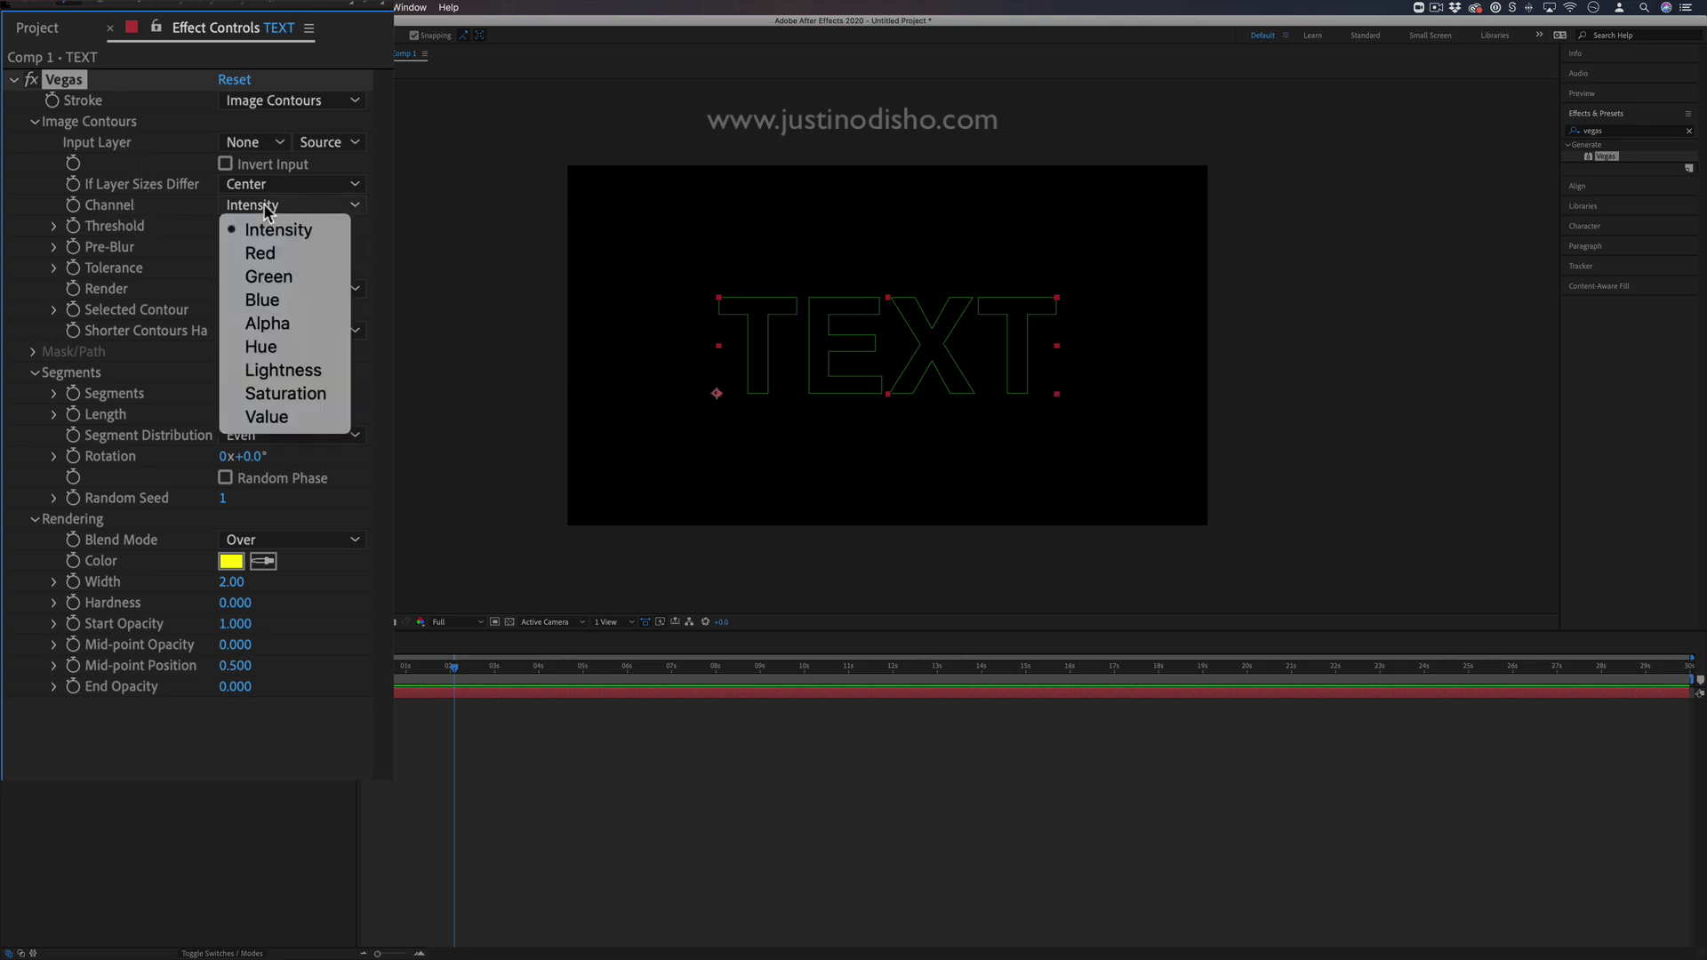
left_click(268, 324)
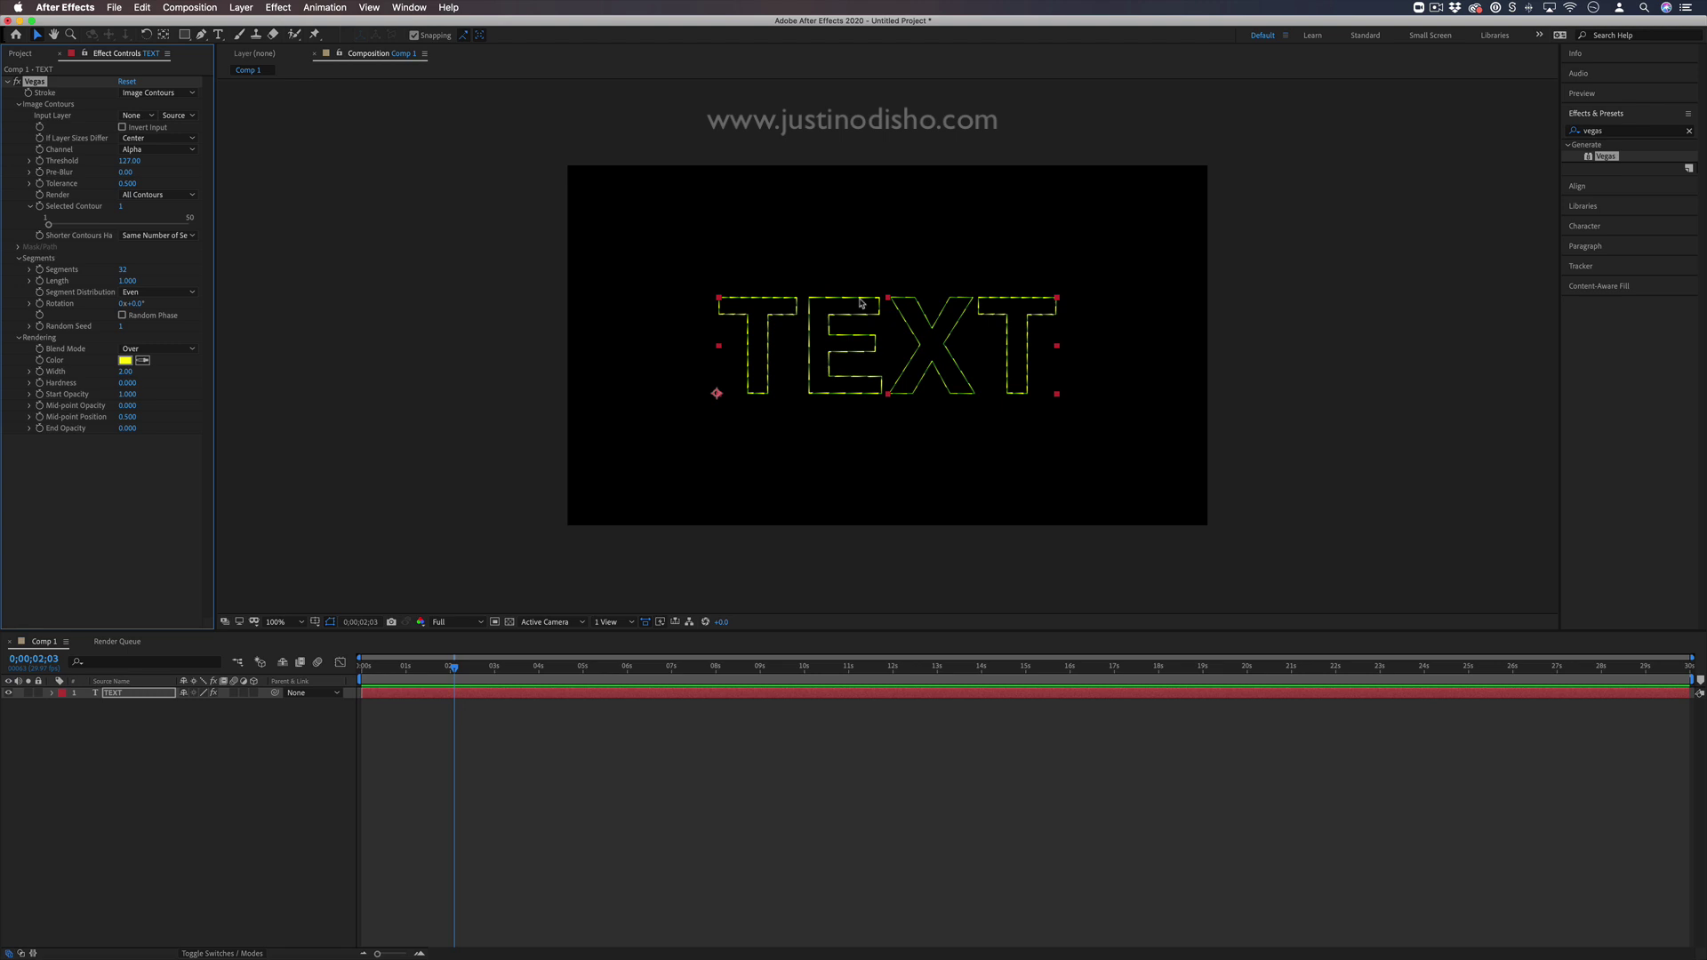
Step: Widen the Vegas stroke to 11.60 and set the number of segments to 4
left_click_drag(476, 667, 426, 667)
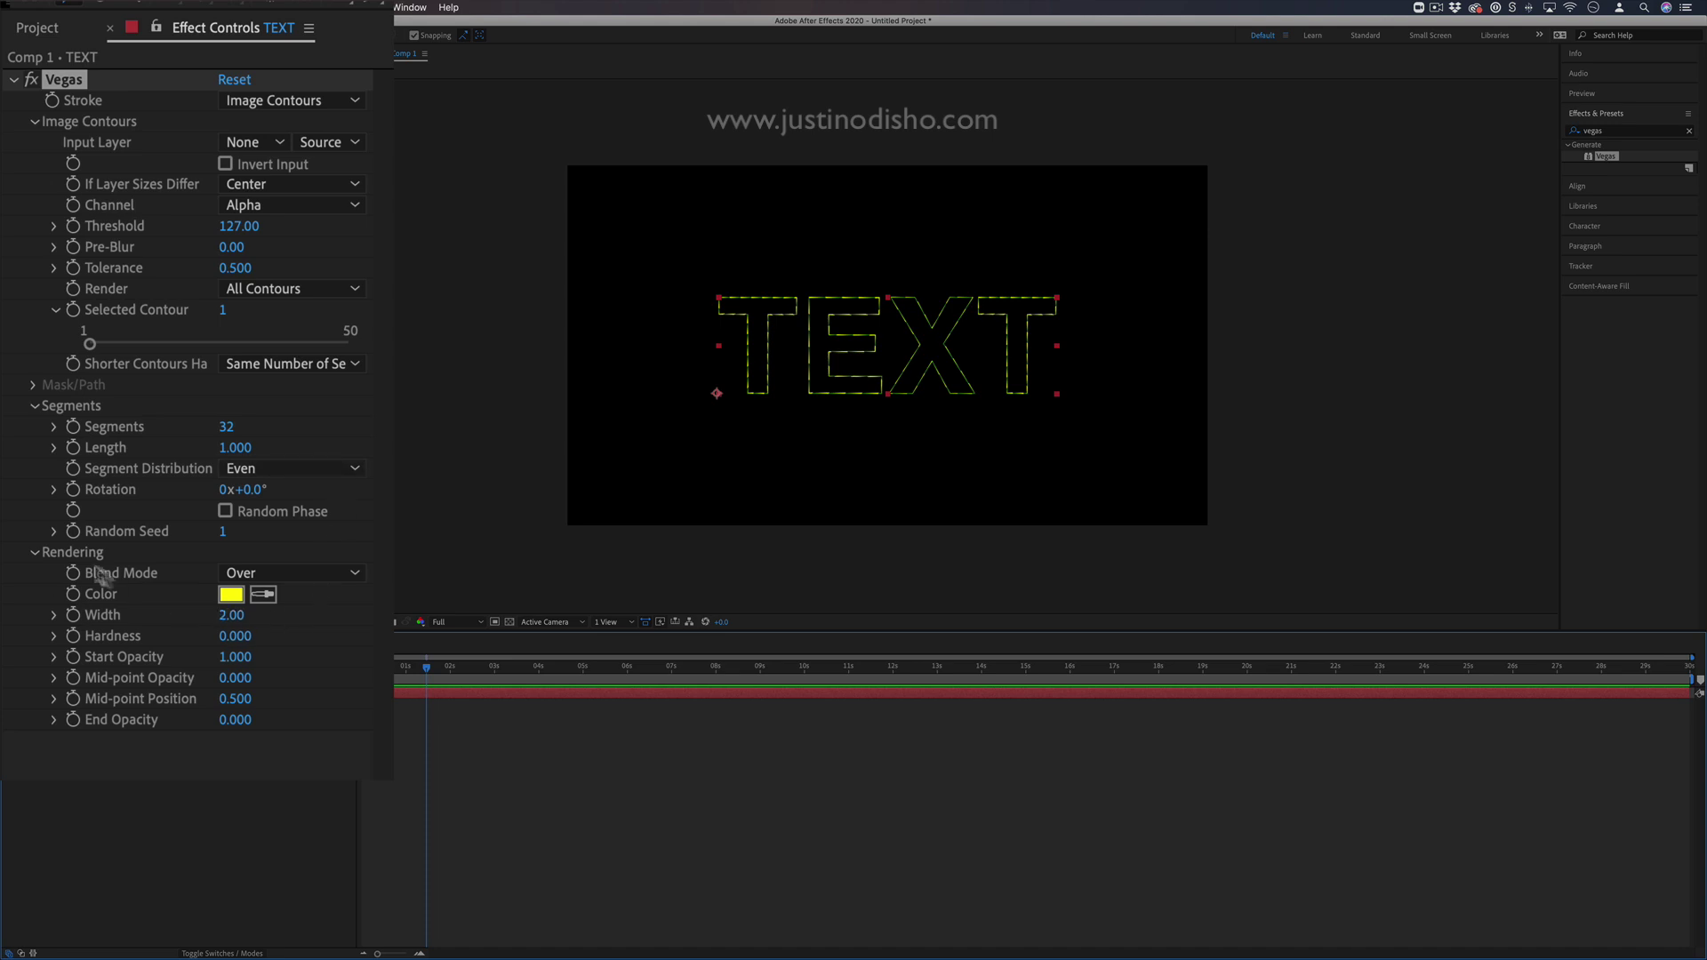
mouse_move(226, 623)
left_mouse_down()
mouse_move(370, 616)
mouse_move(406, 377)
mouse_move(361, 638)
mouse_move(345, 637)
mouse_move(392, 639)
mouse_move(368, 641)
left_mouse_up()
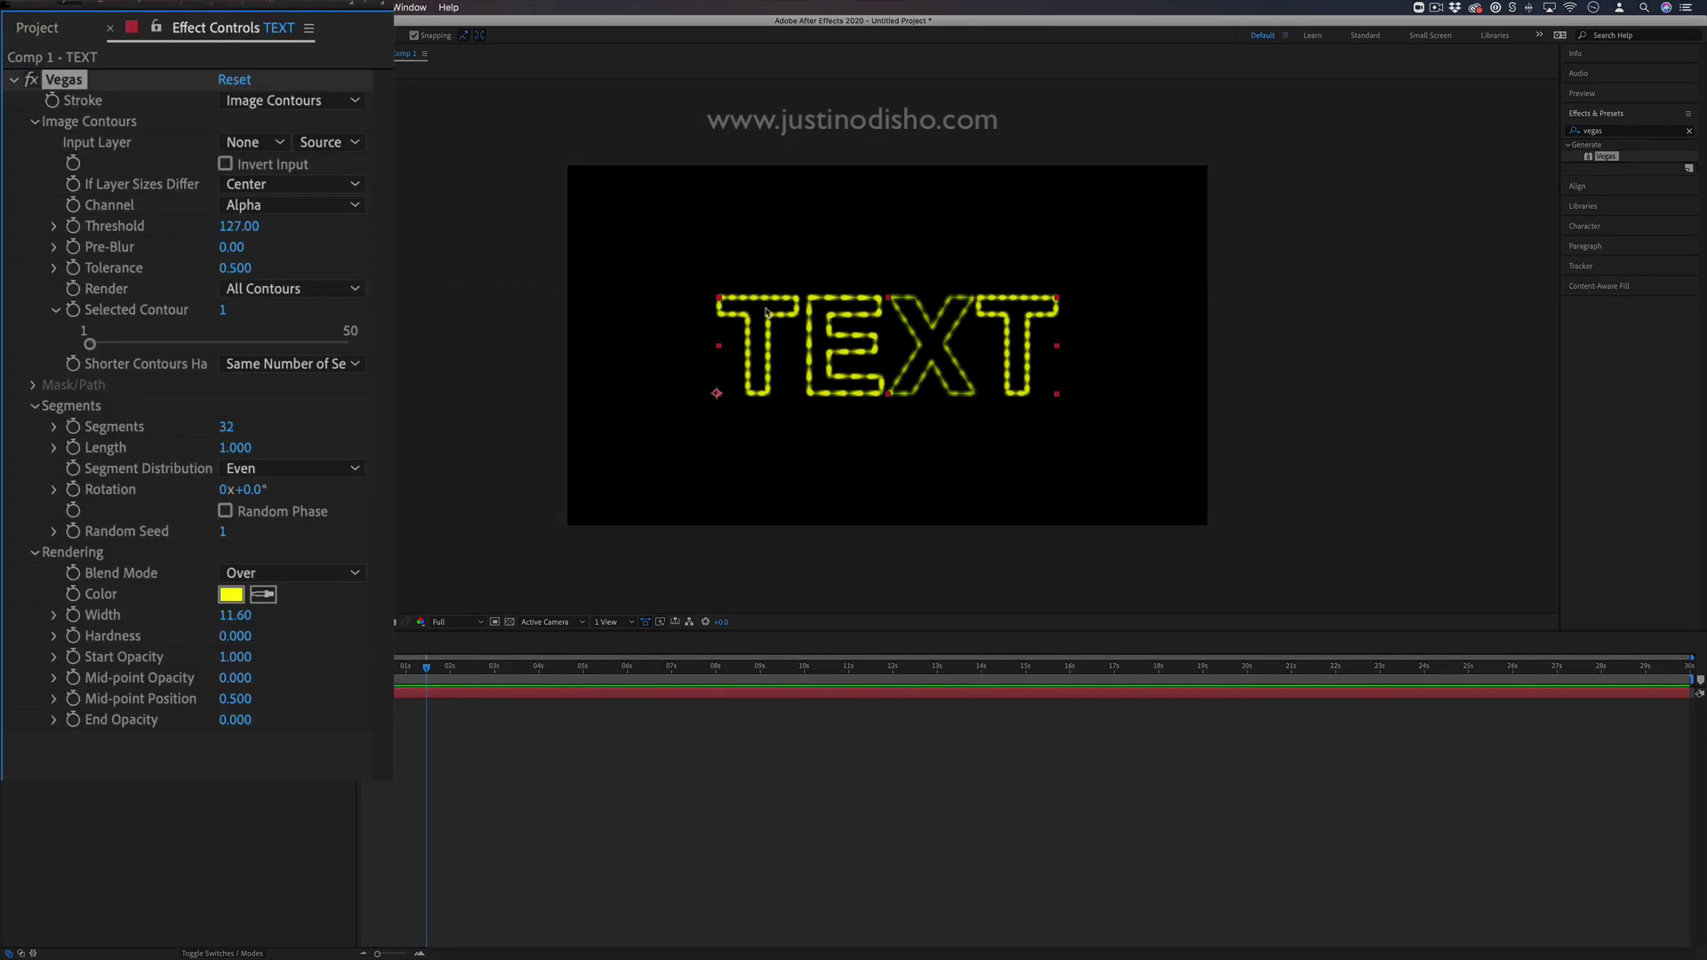
left_click(236, 429)
type("4")
key("Return")
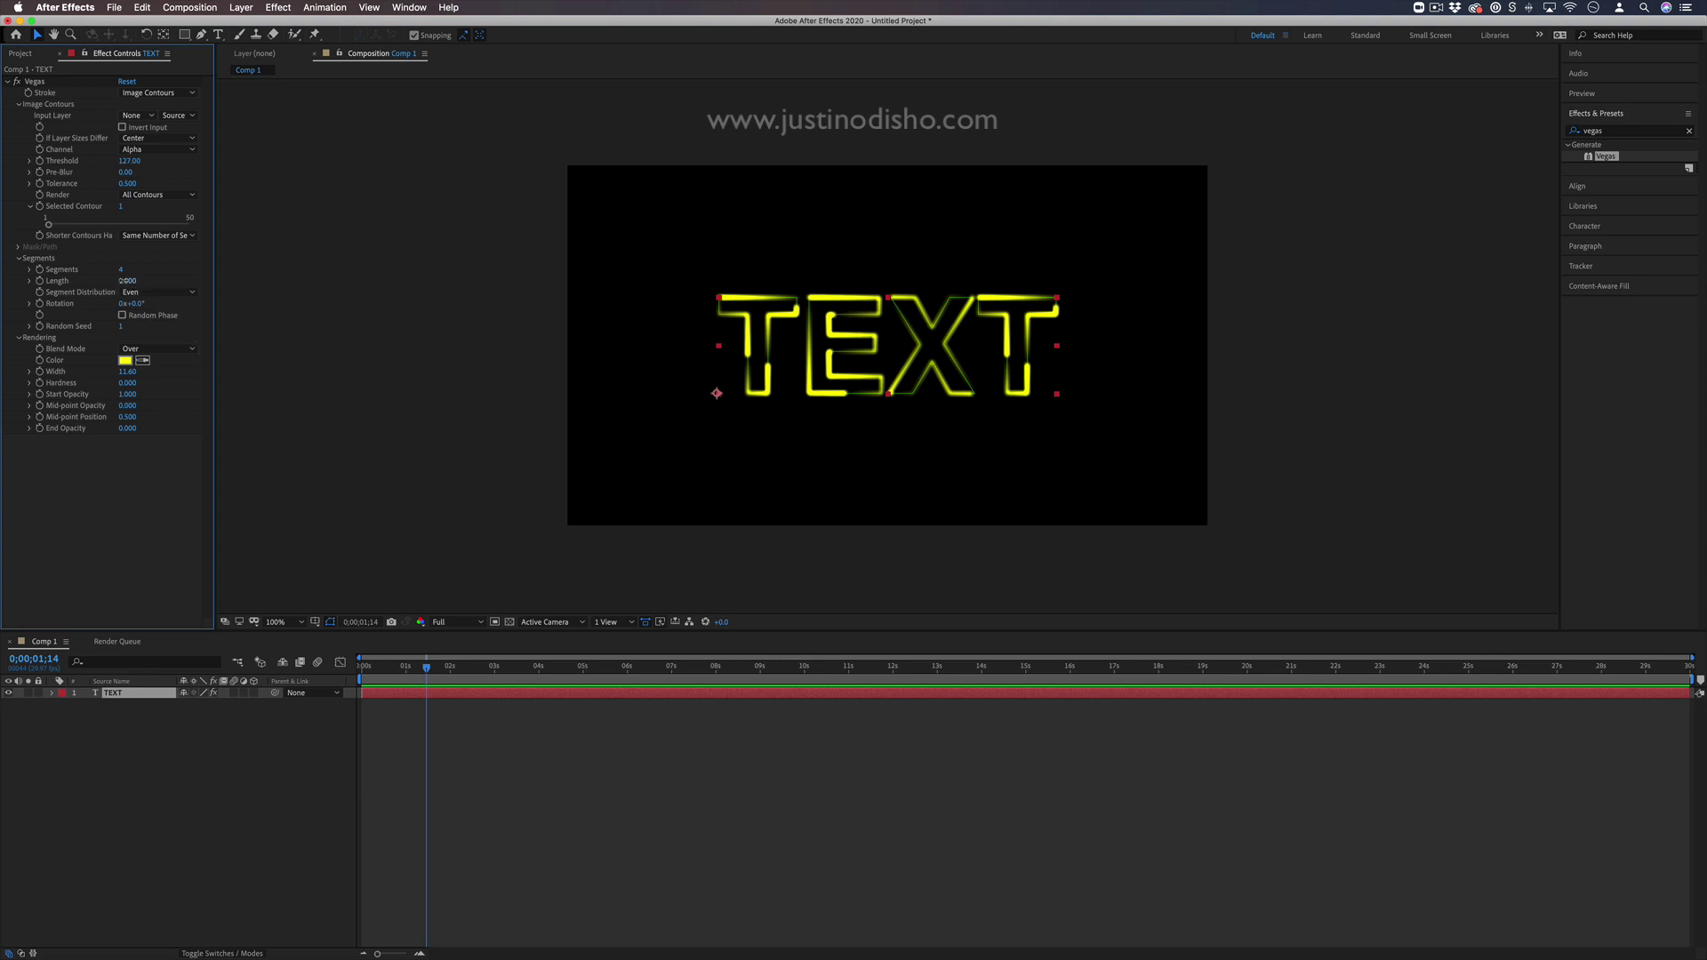
Step: Set the Vegas segment length to 0.910 and the segment distribution to Bunched
mouse_move(124, 281)
left_mouse_down()
mouse_move(234, 282)
mouse_move(141, 285)
mouse_move(191, 286)
left_mouse_up()
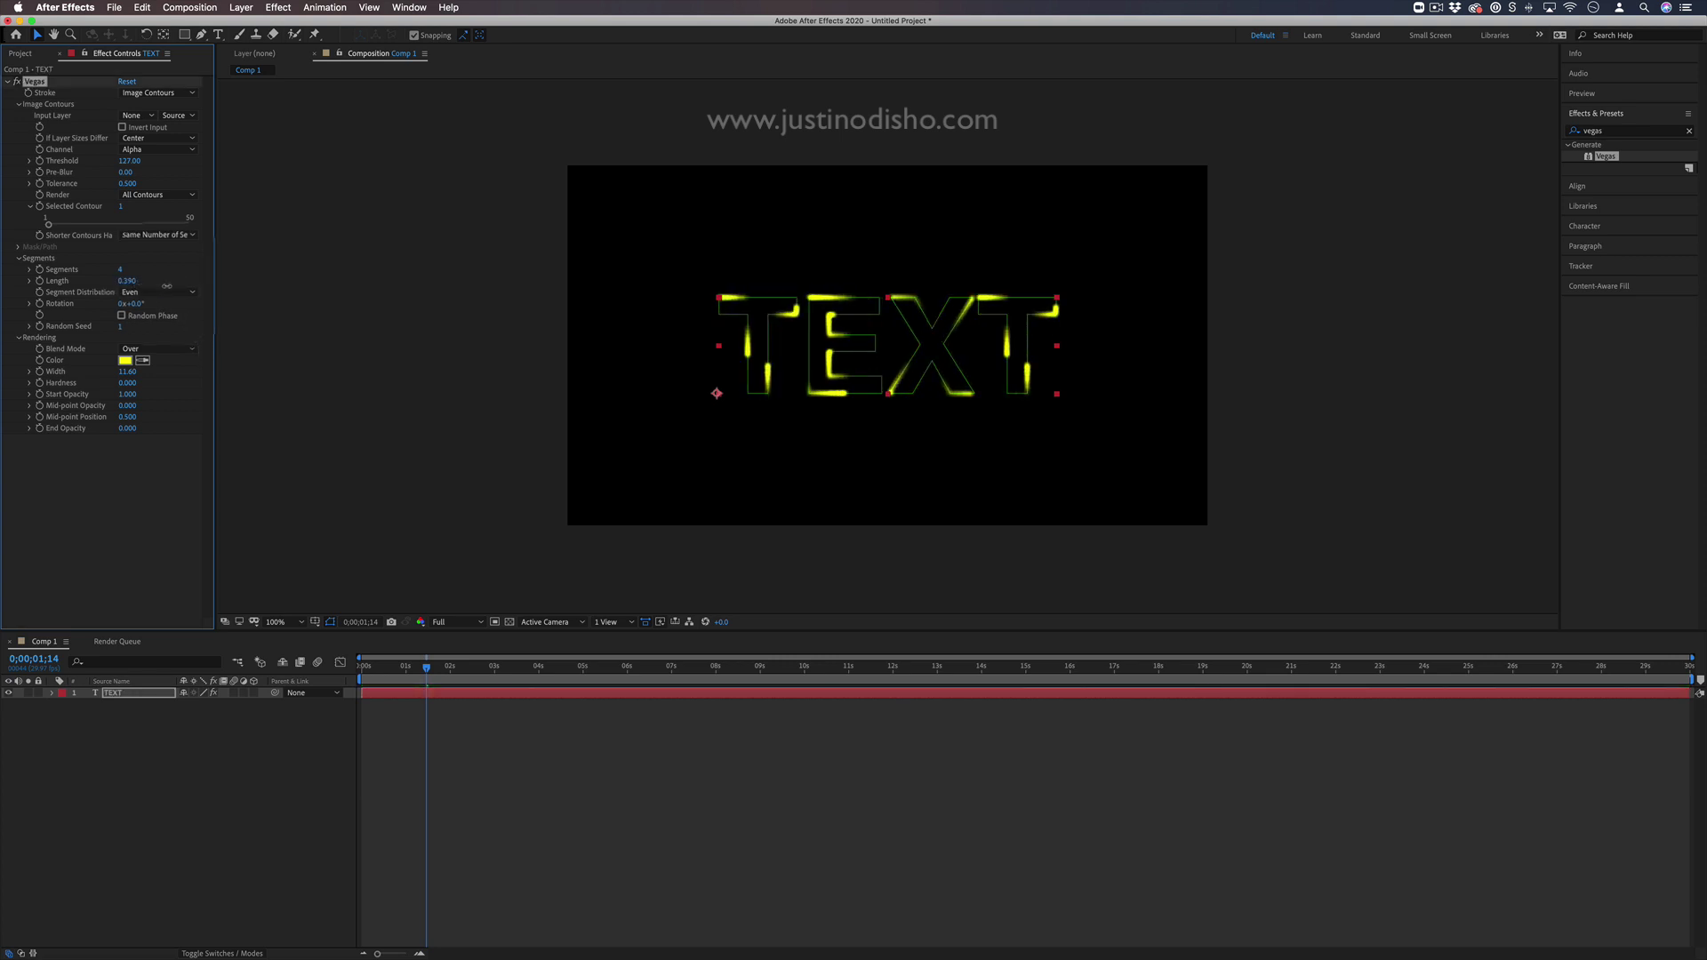
left_click(182, 292)
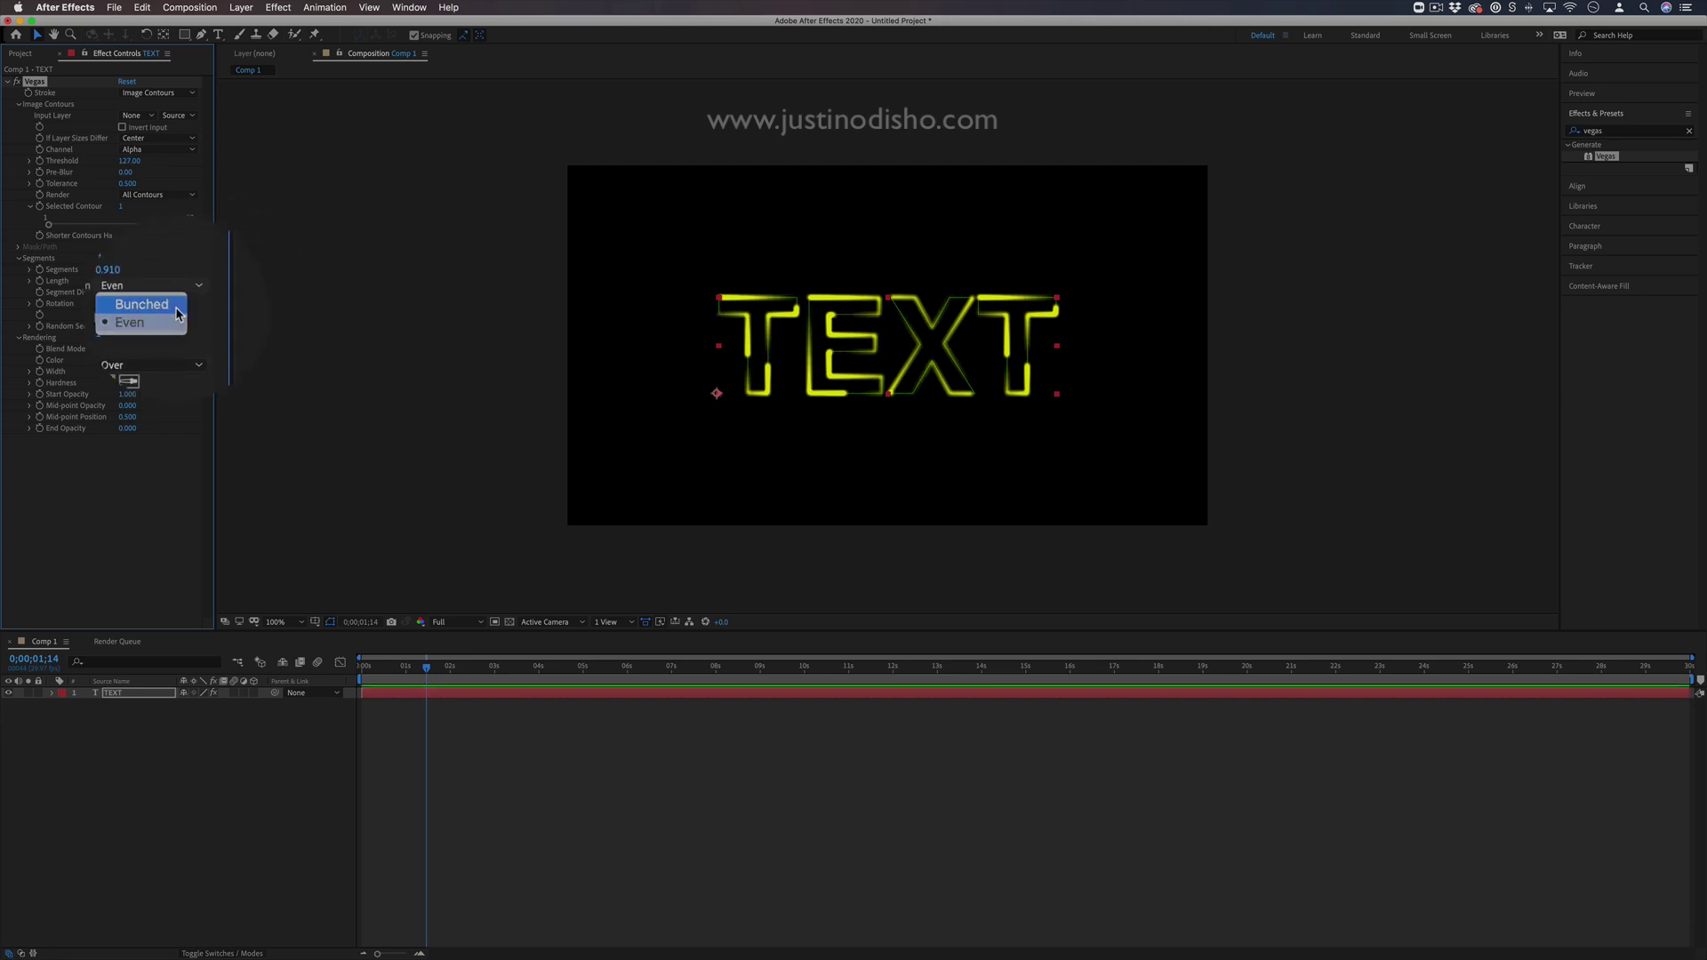
left_click(169, 304)
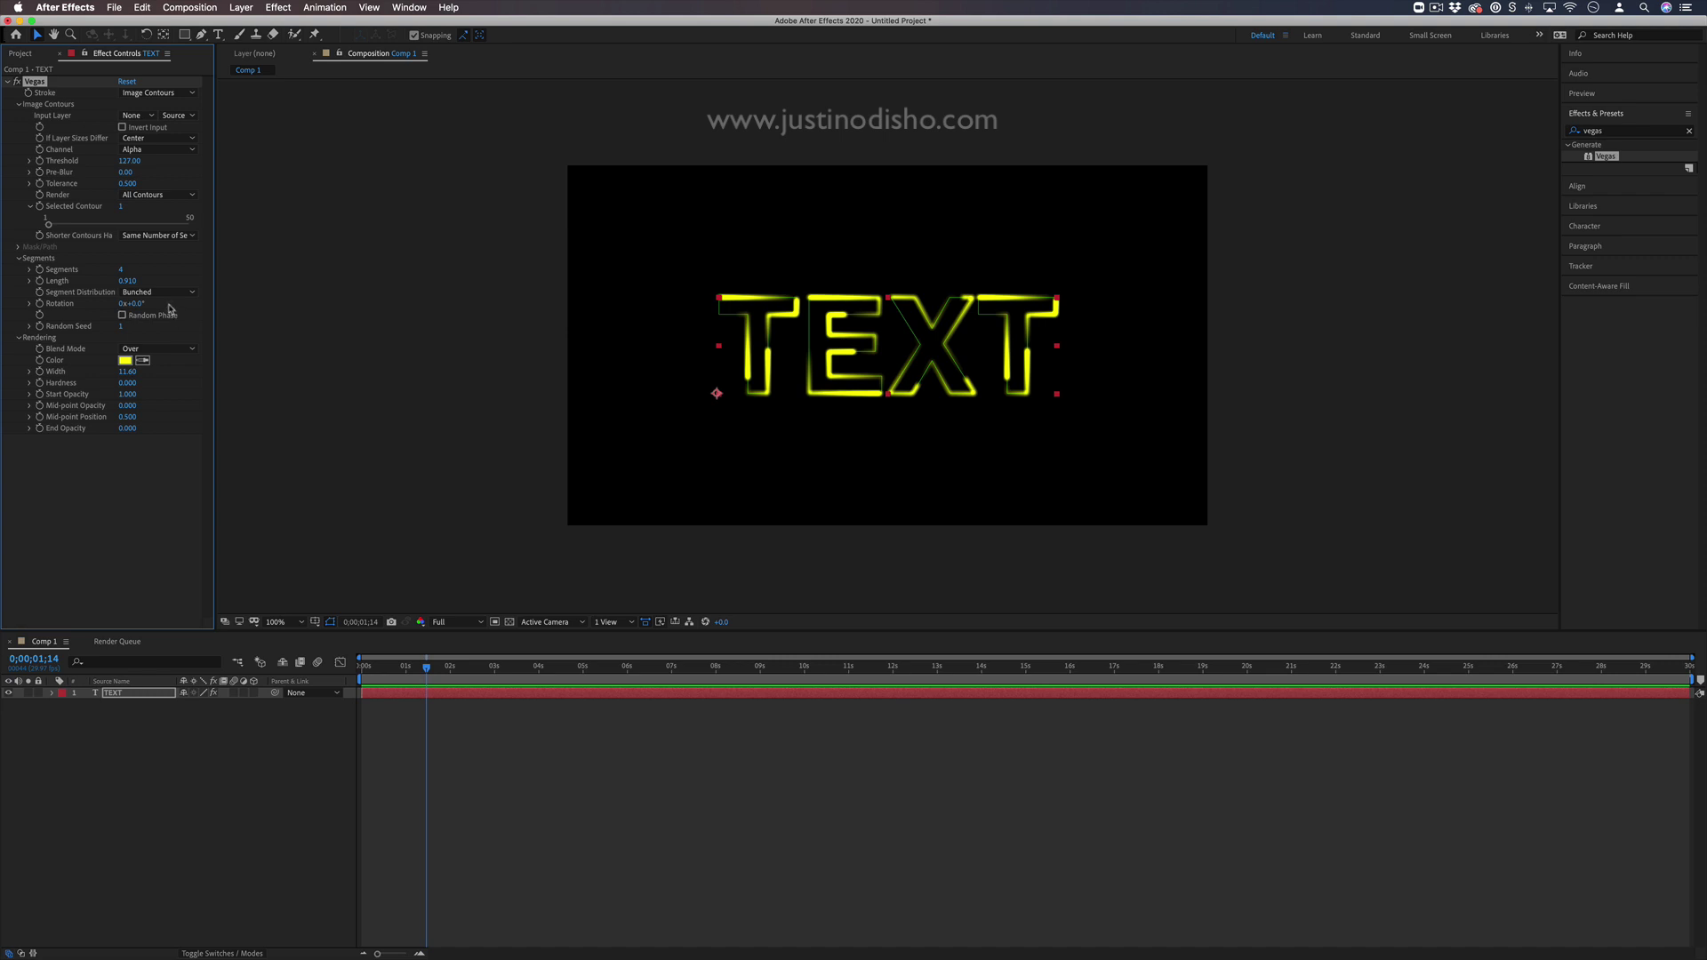
Step: Add the expression "value = time * 100" to the rotation of the Vegas segments
left_click(56, 303, "alt")
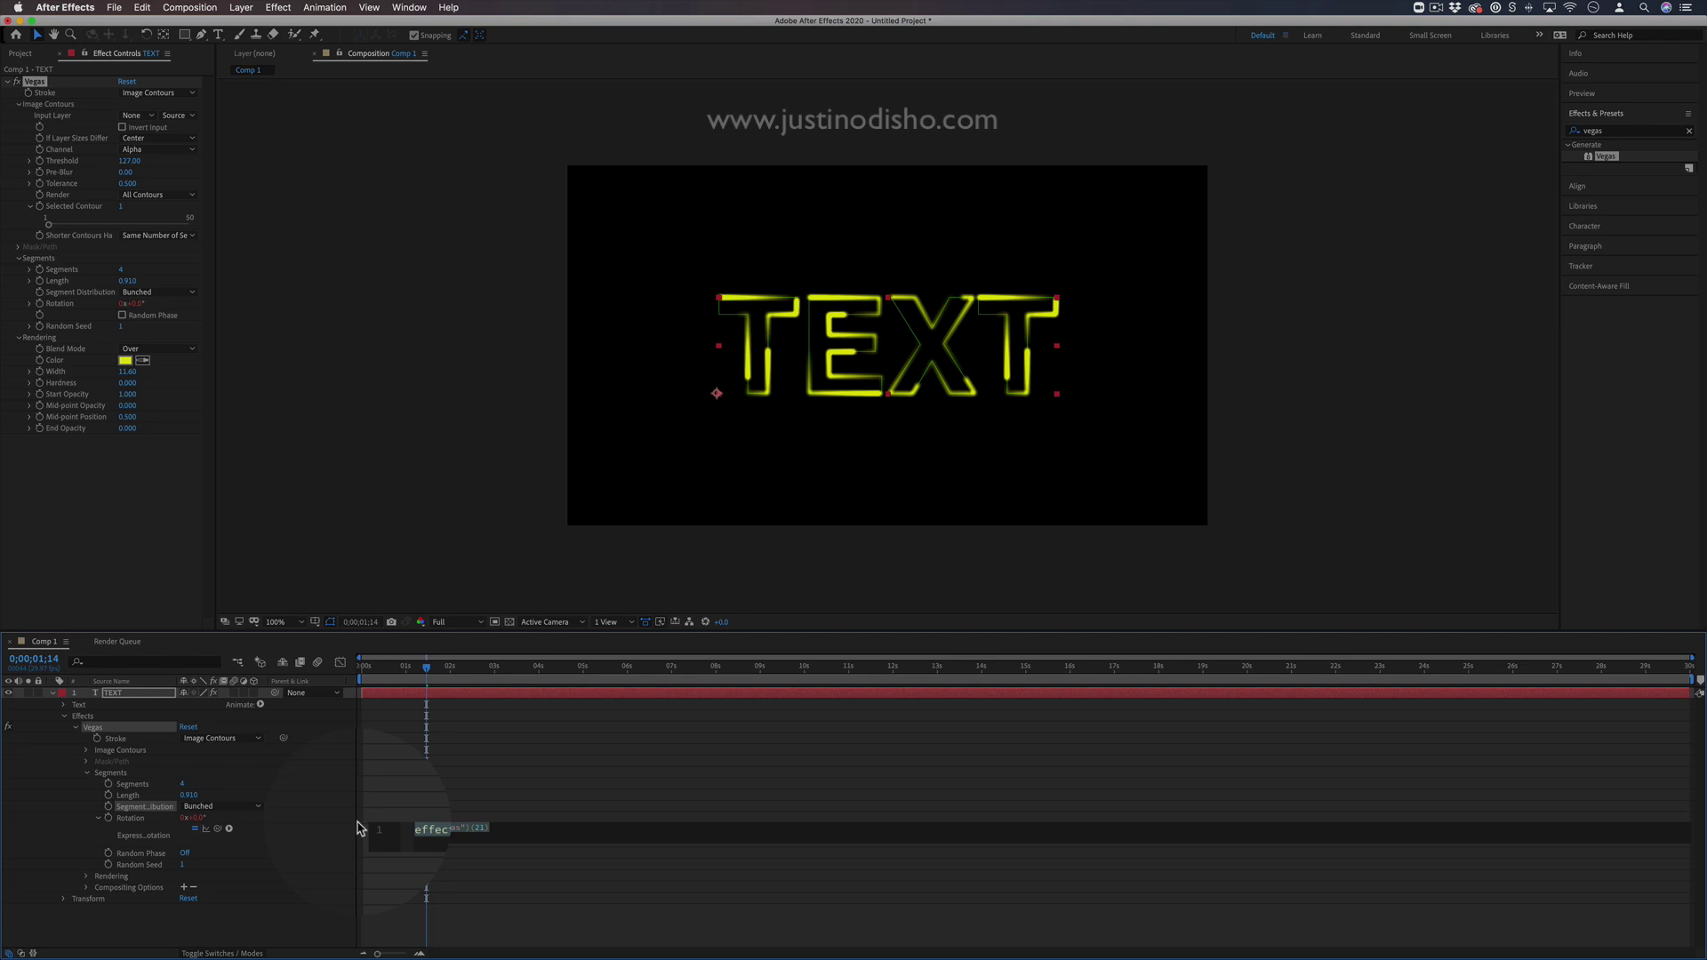
type("value")
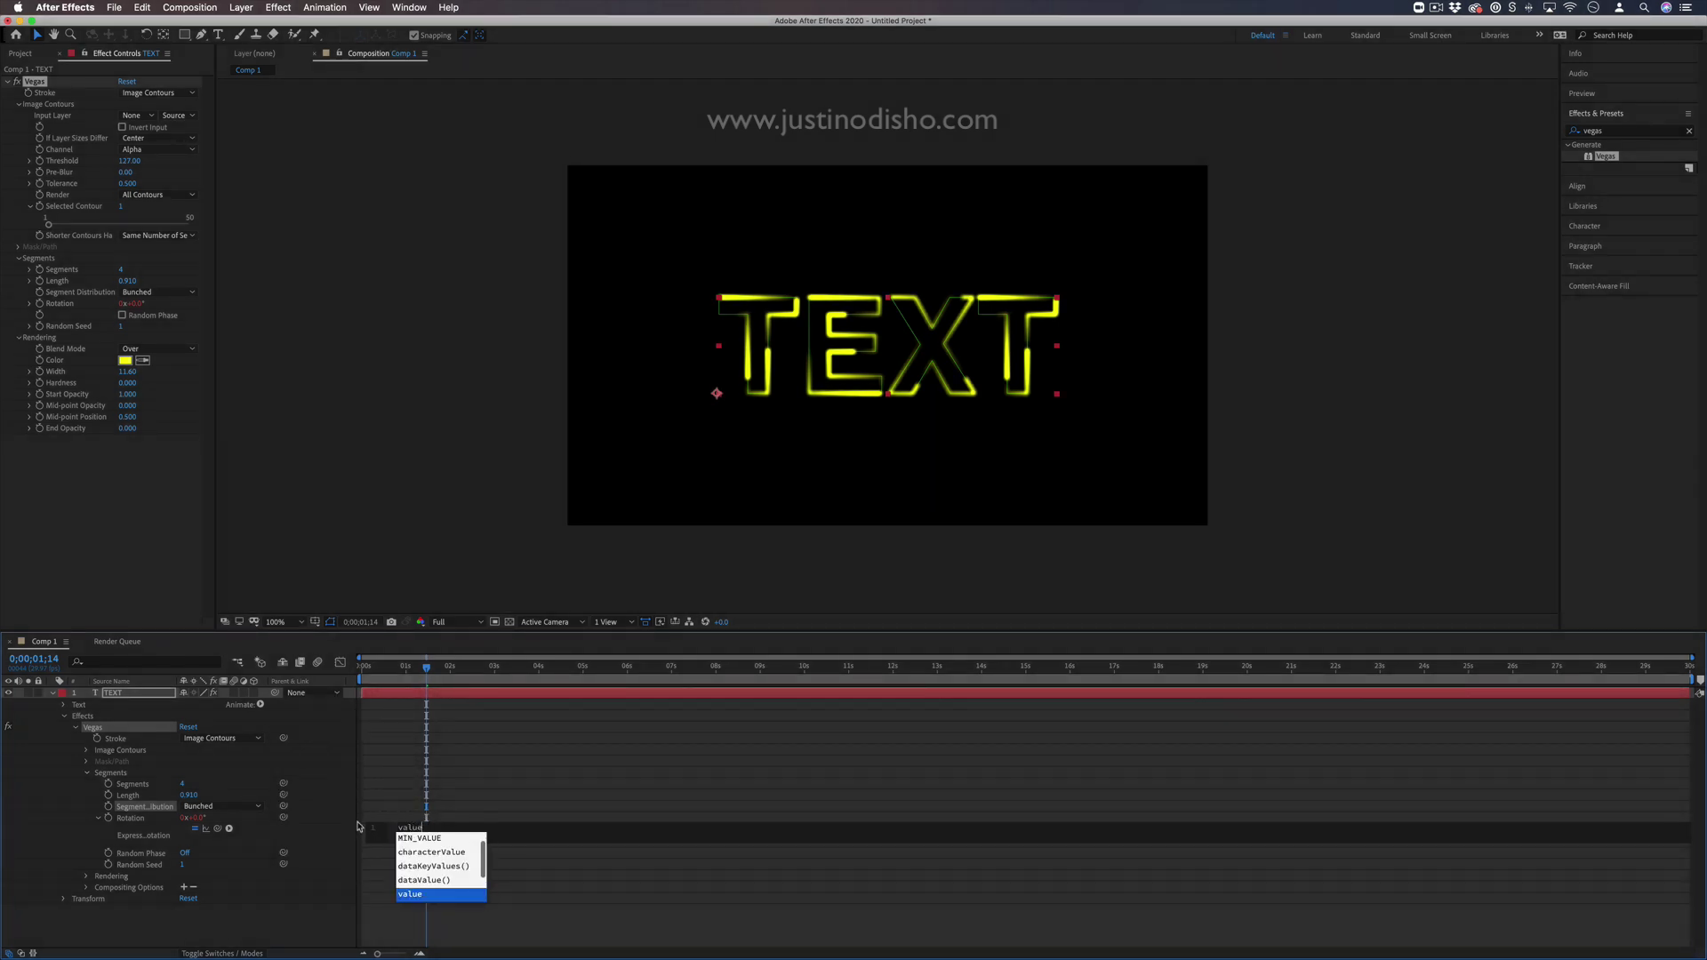
type(" * time")
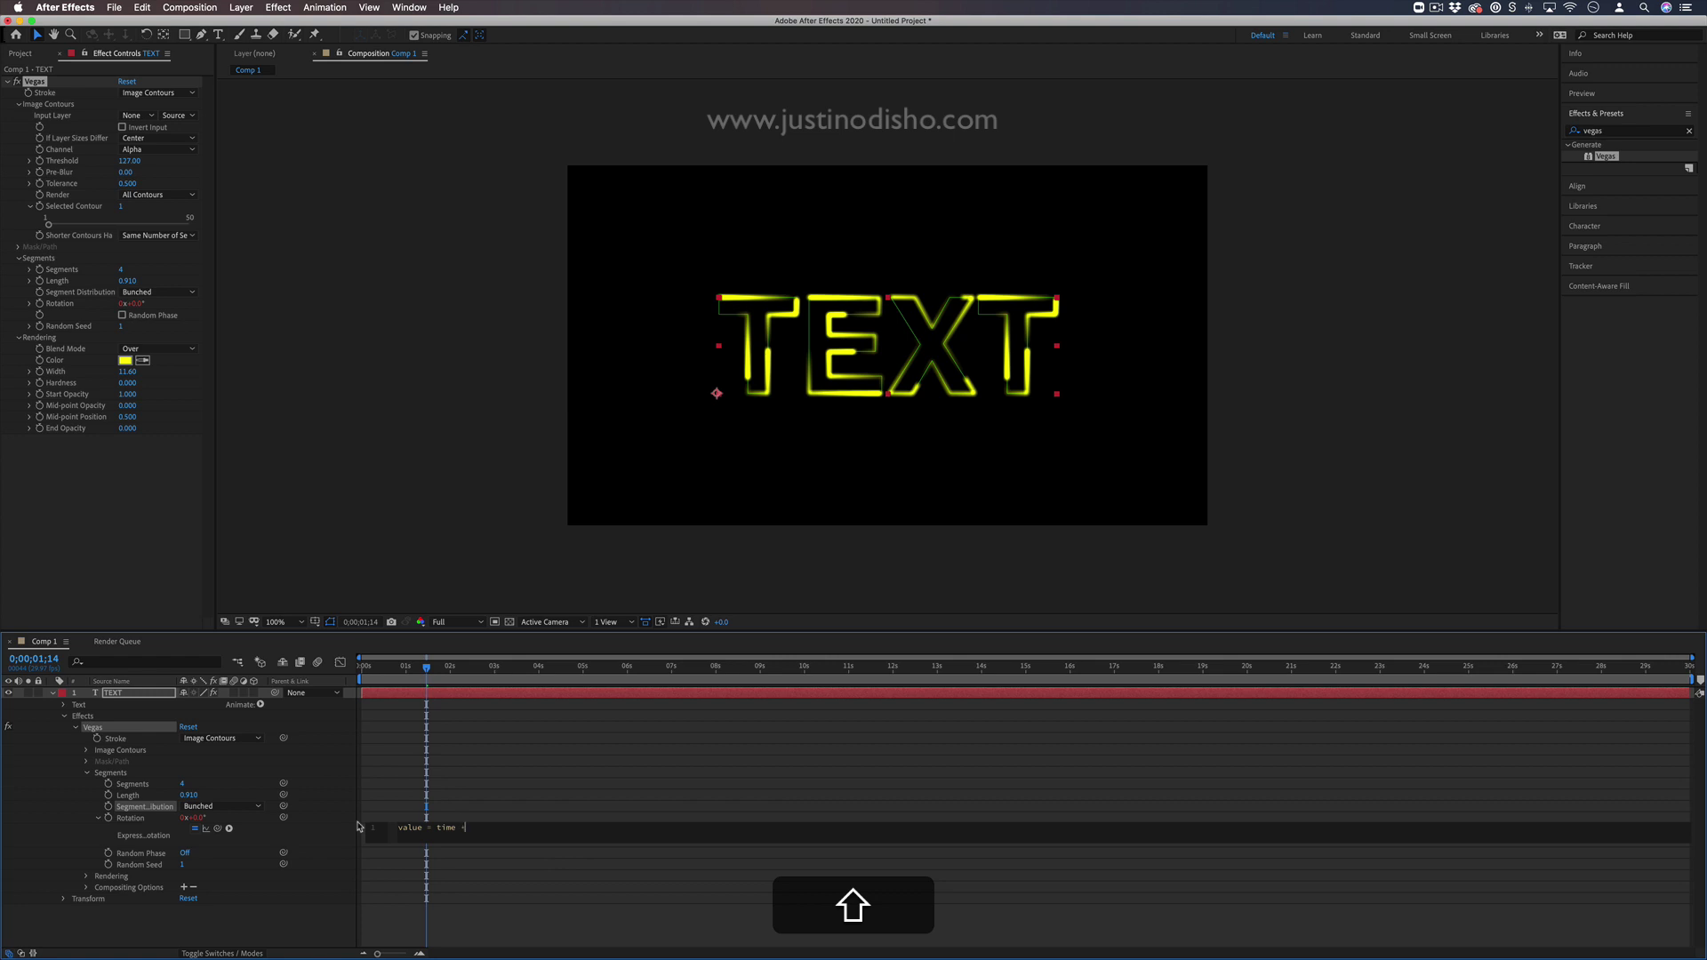
type(" * 100")
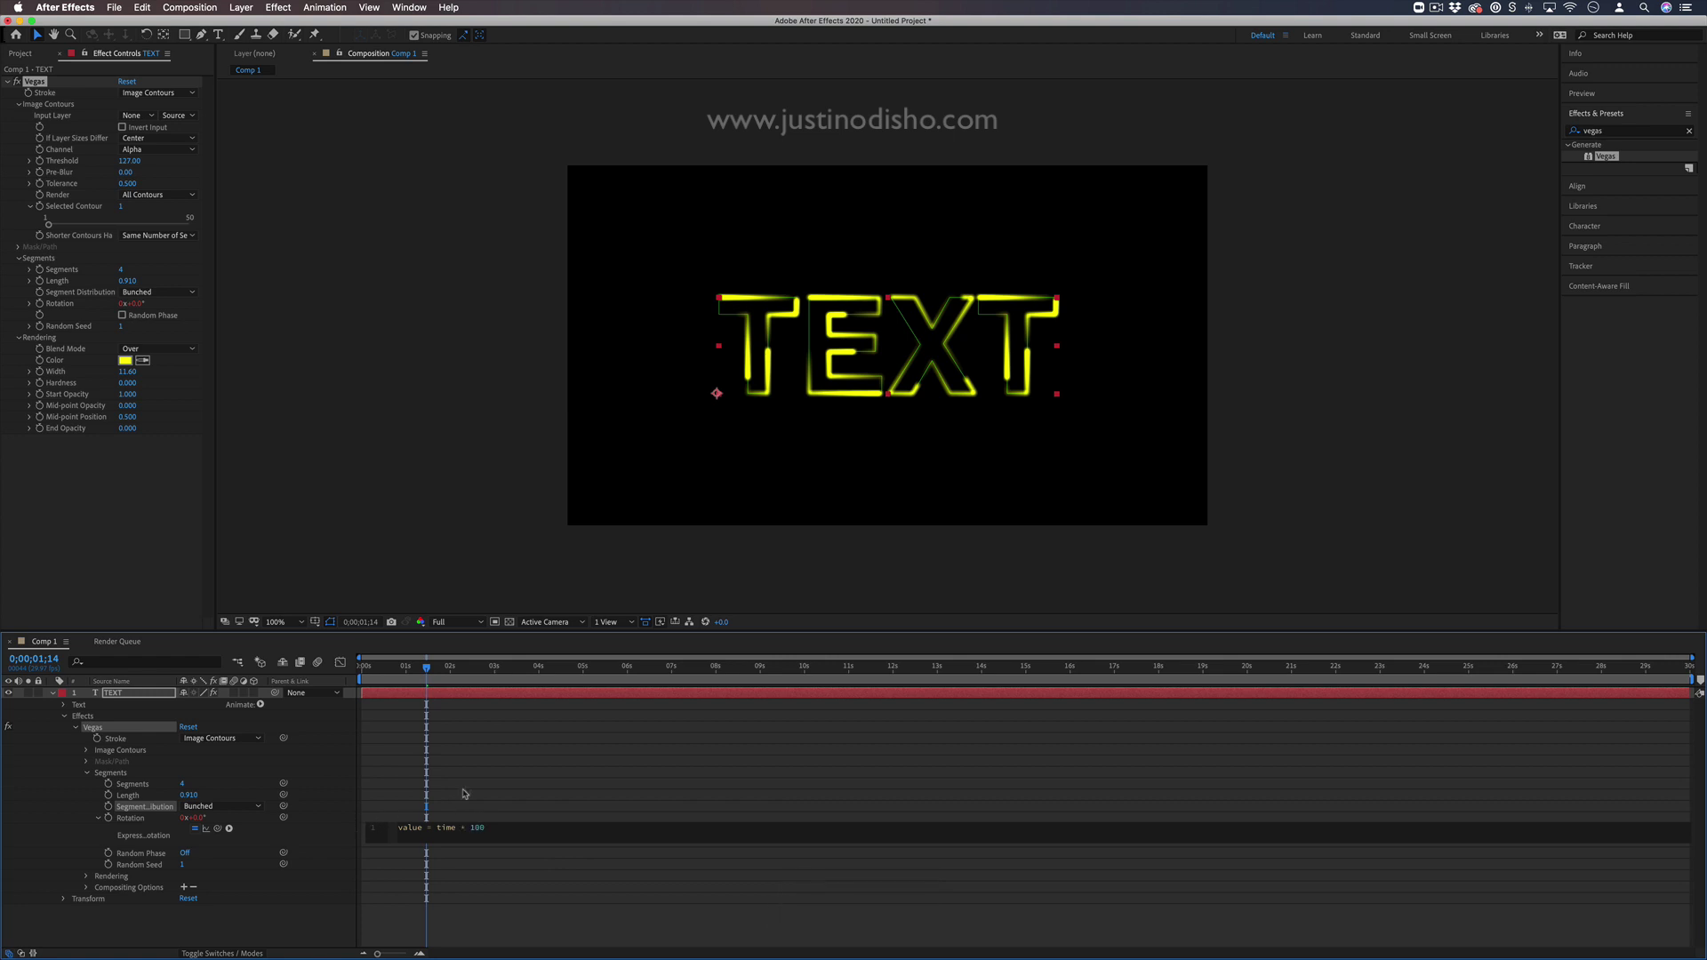
Step: Play the text animation from the first frame to check the segment rotation
left_click_drag(434, 669, 360, 670)
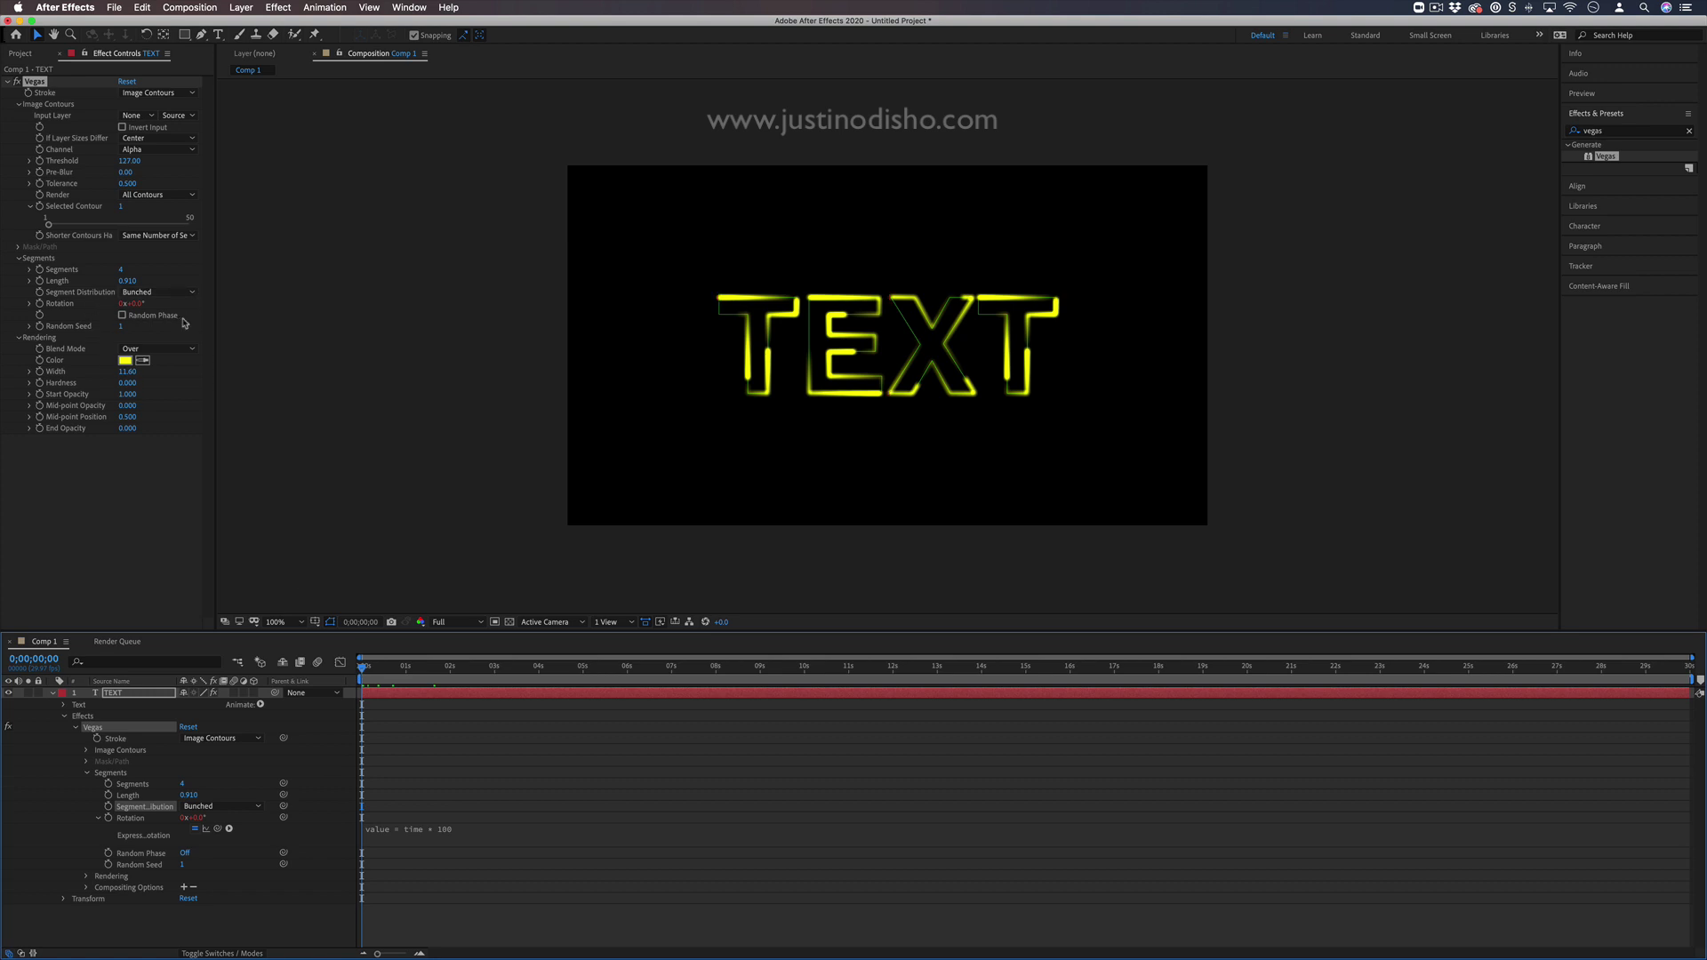
key("space")
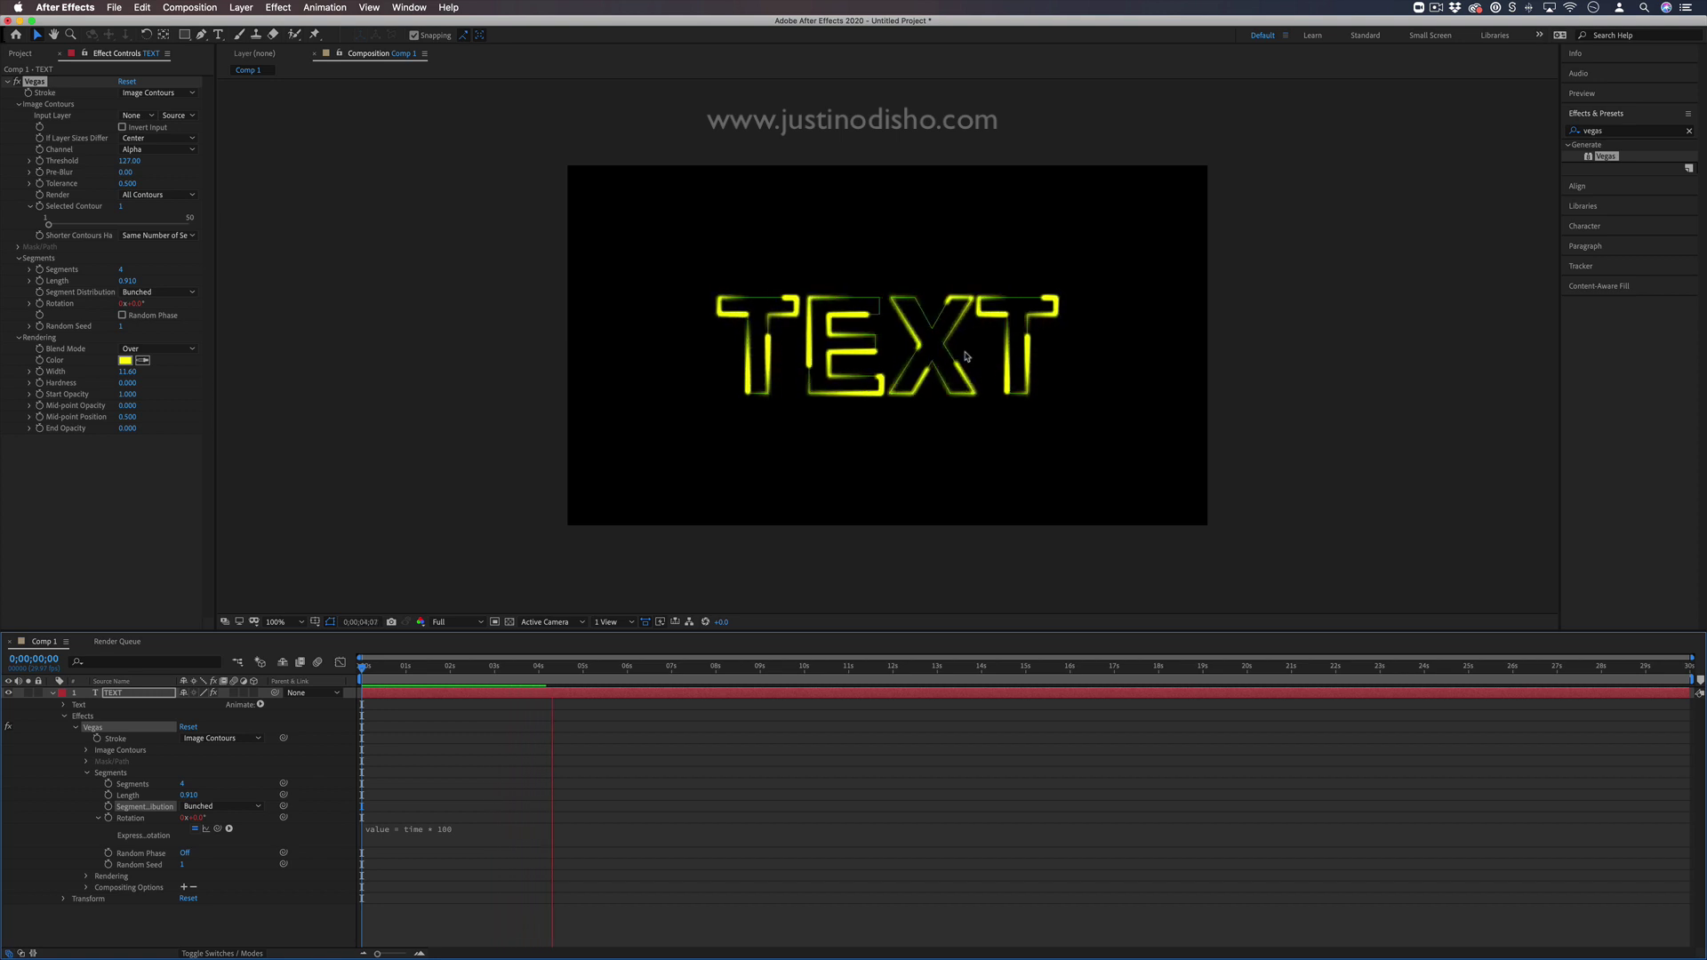
key("space")
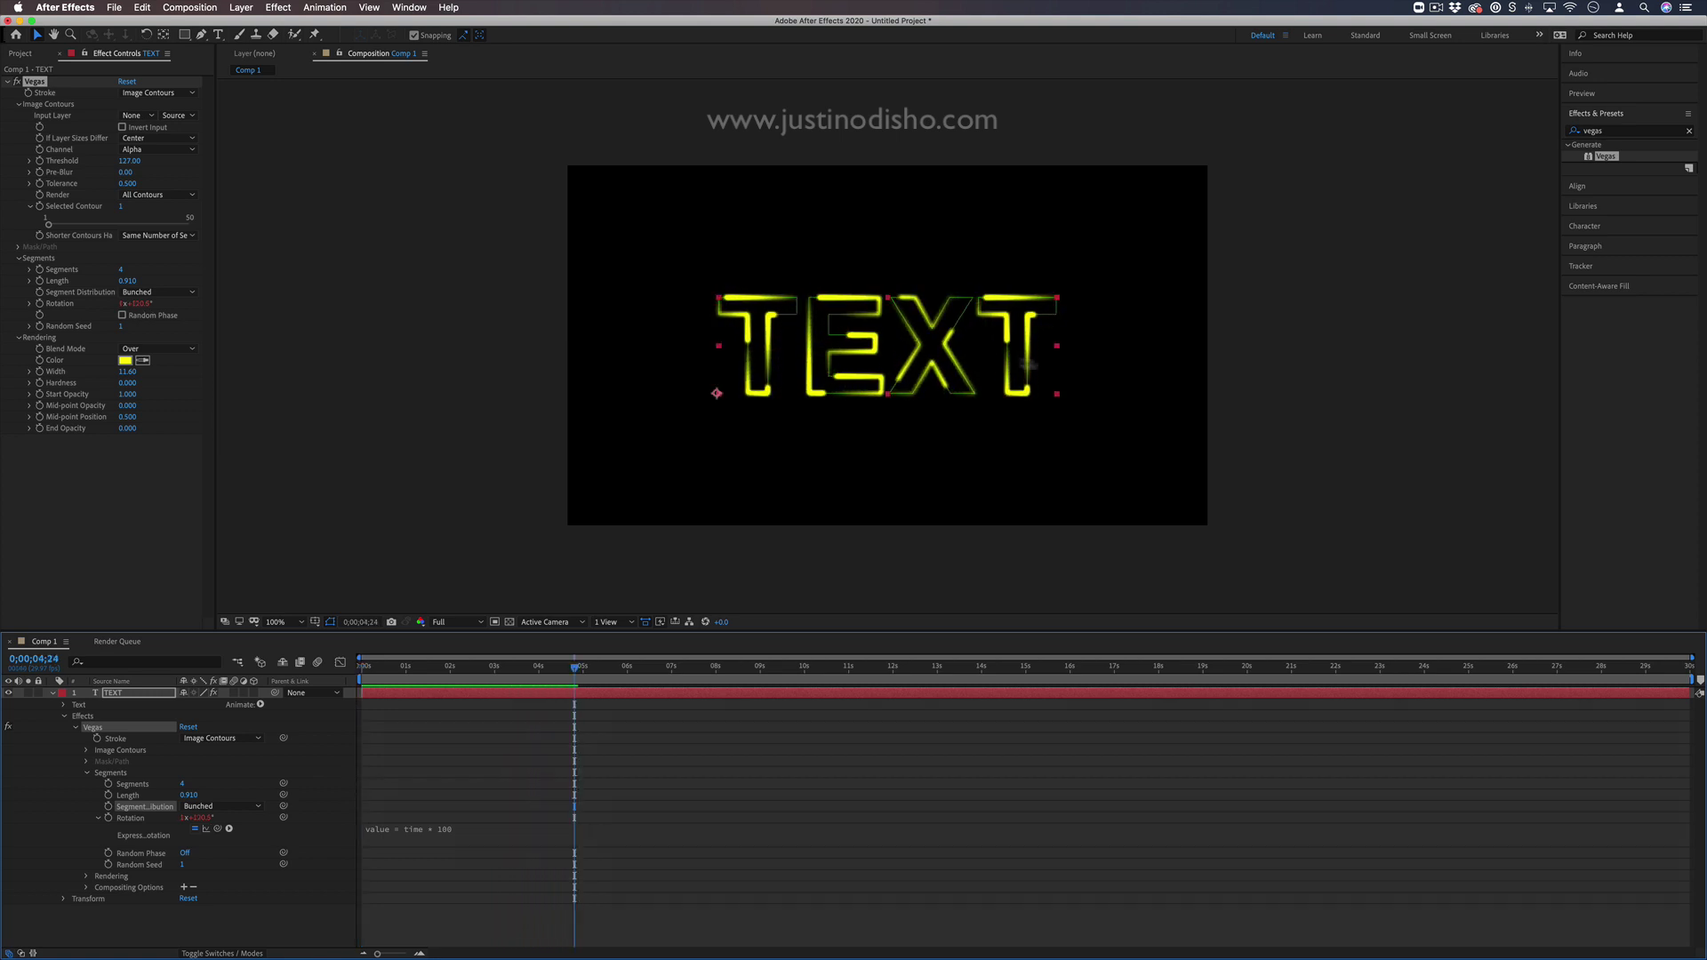
Step: Change the Vegas stroke color to bright green and preview the animation from the start
left_click(124, 360)
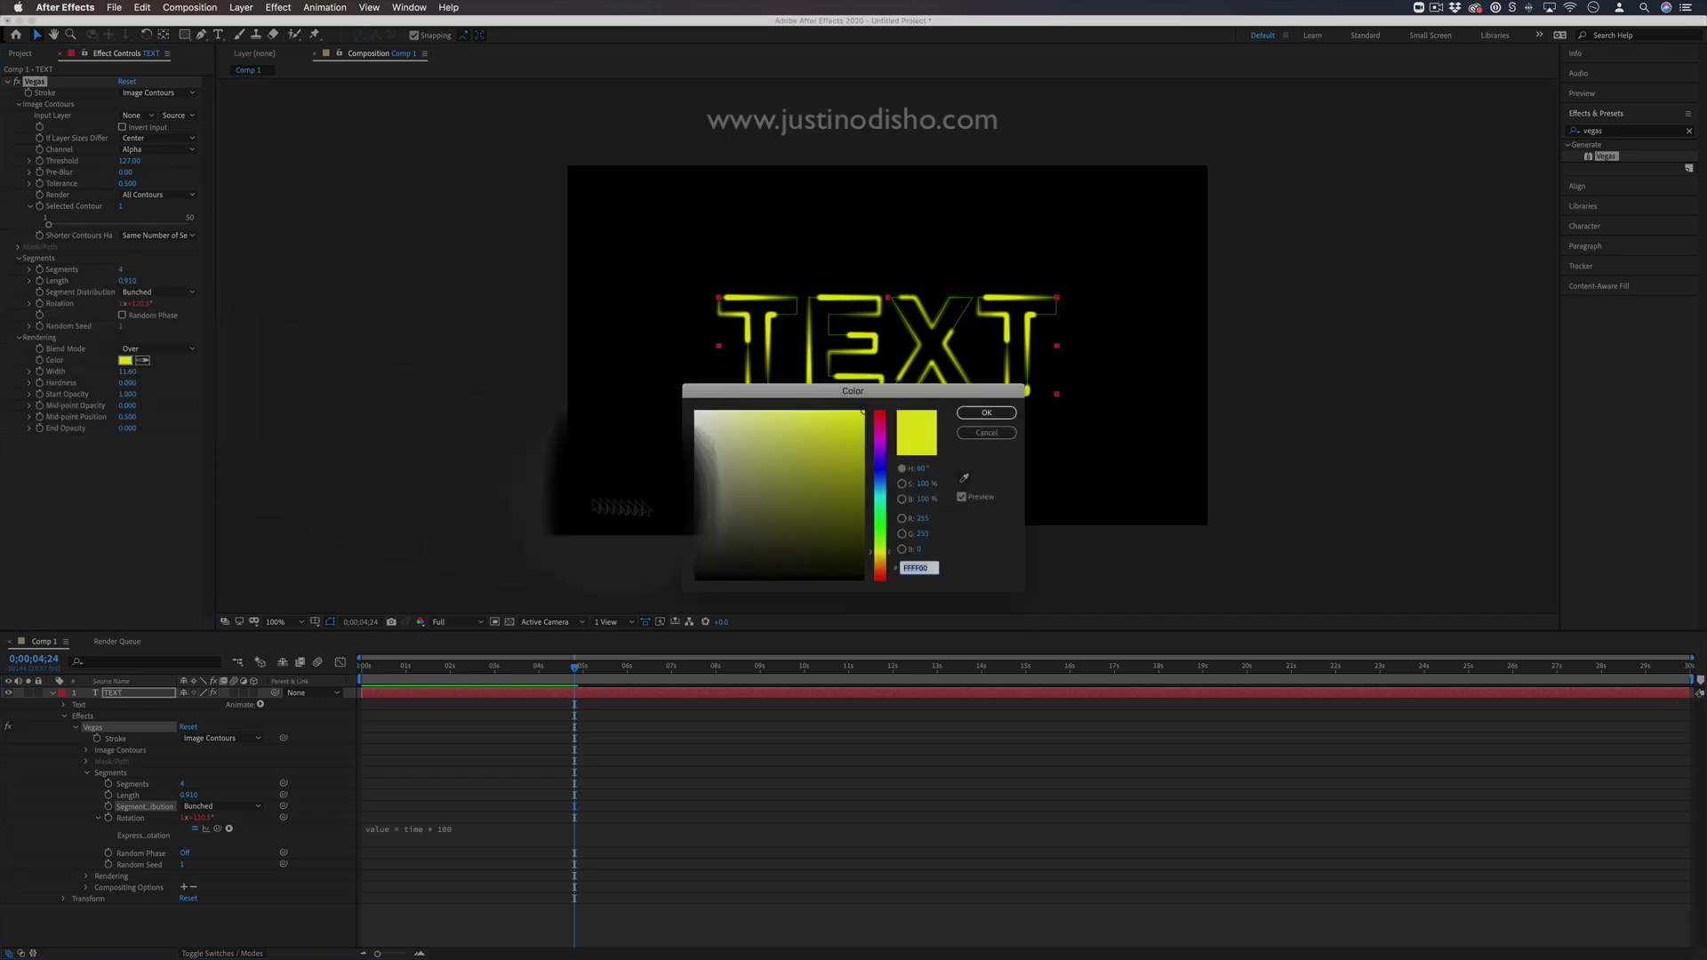
left_click(880, 522)
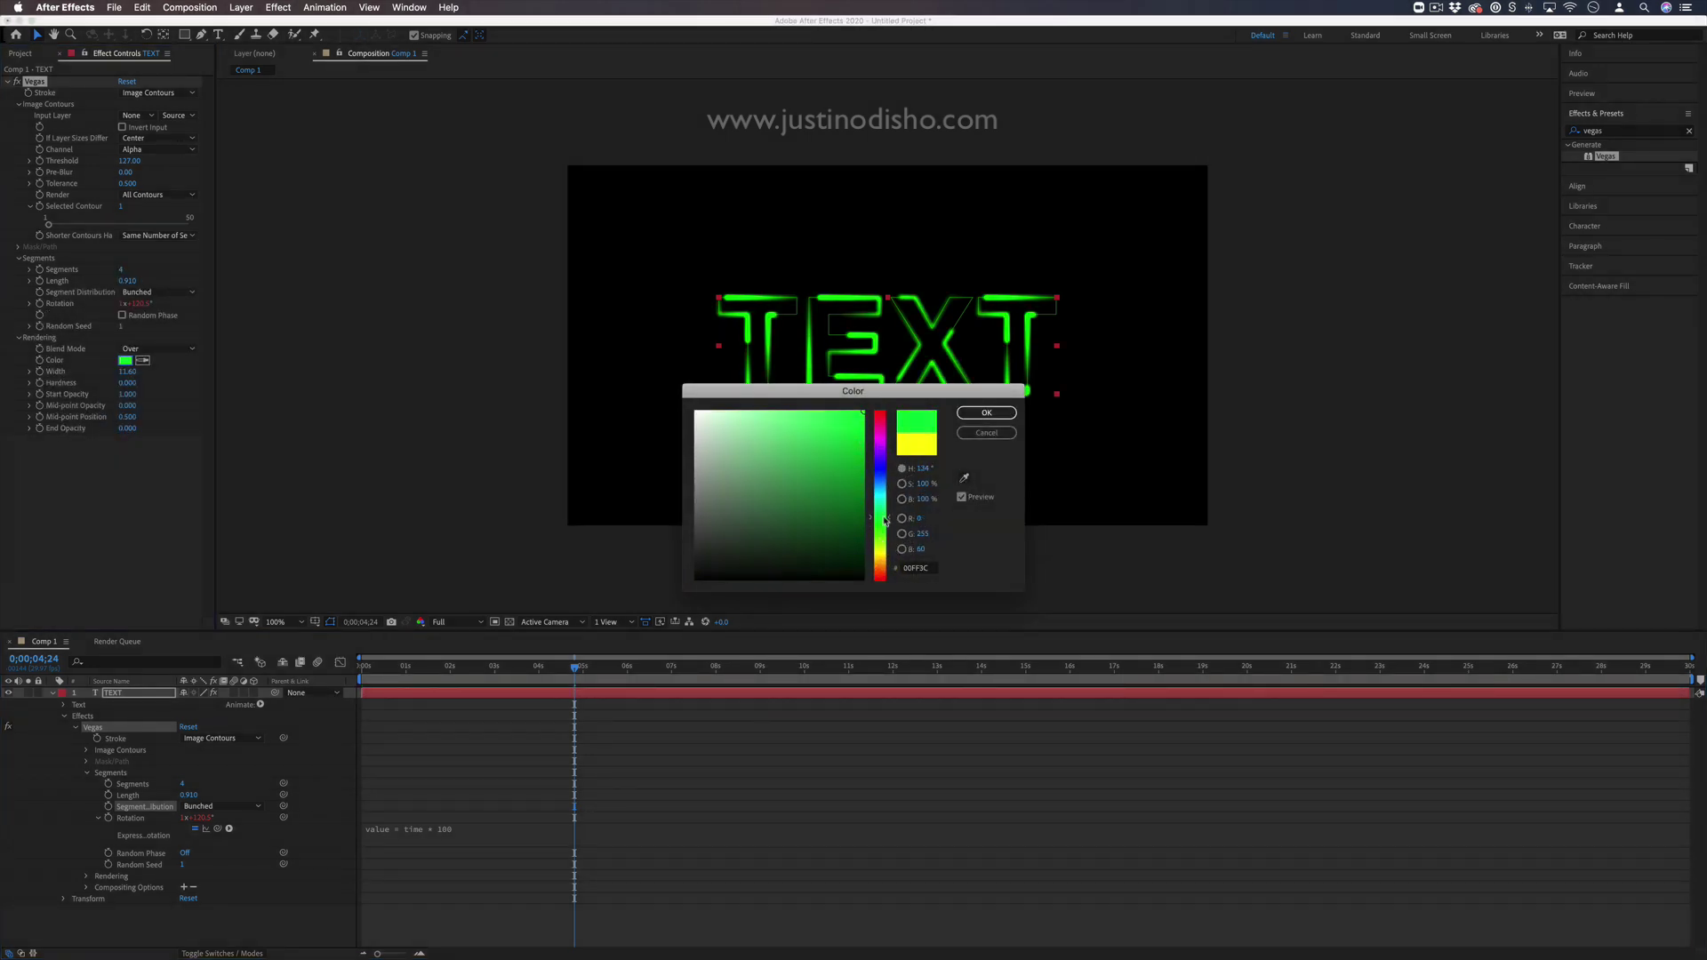
left_click_drag(886, 521, 890, 525)
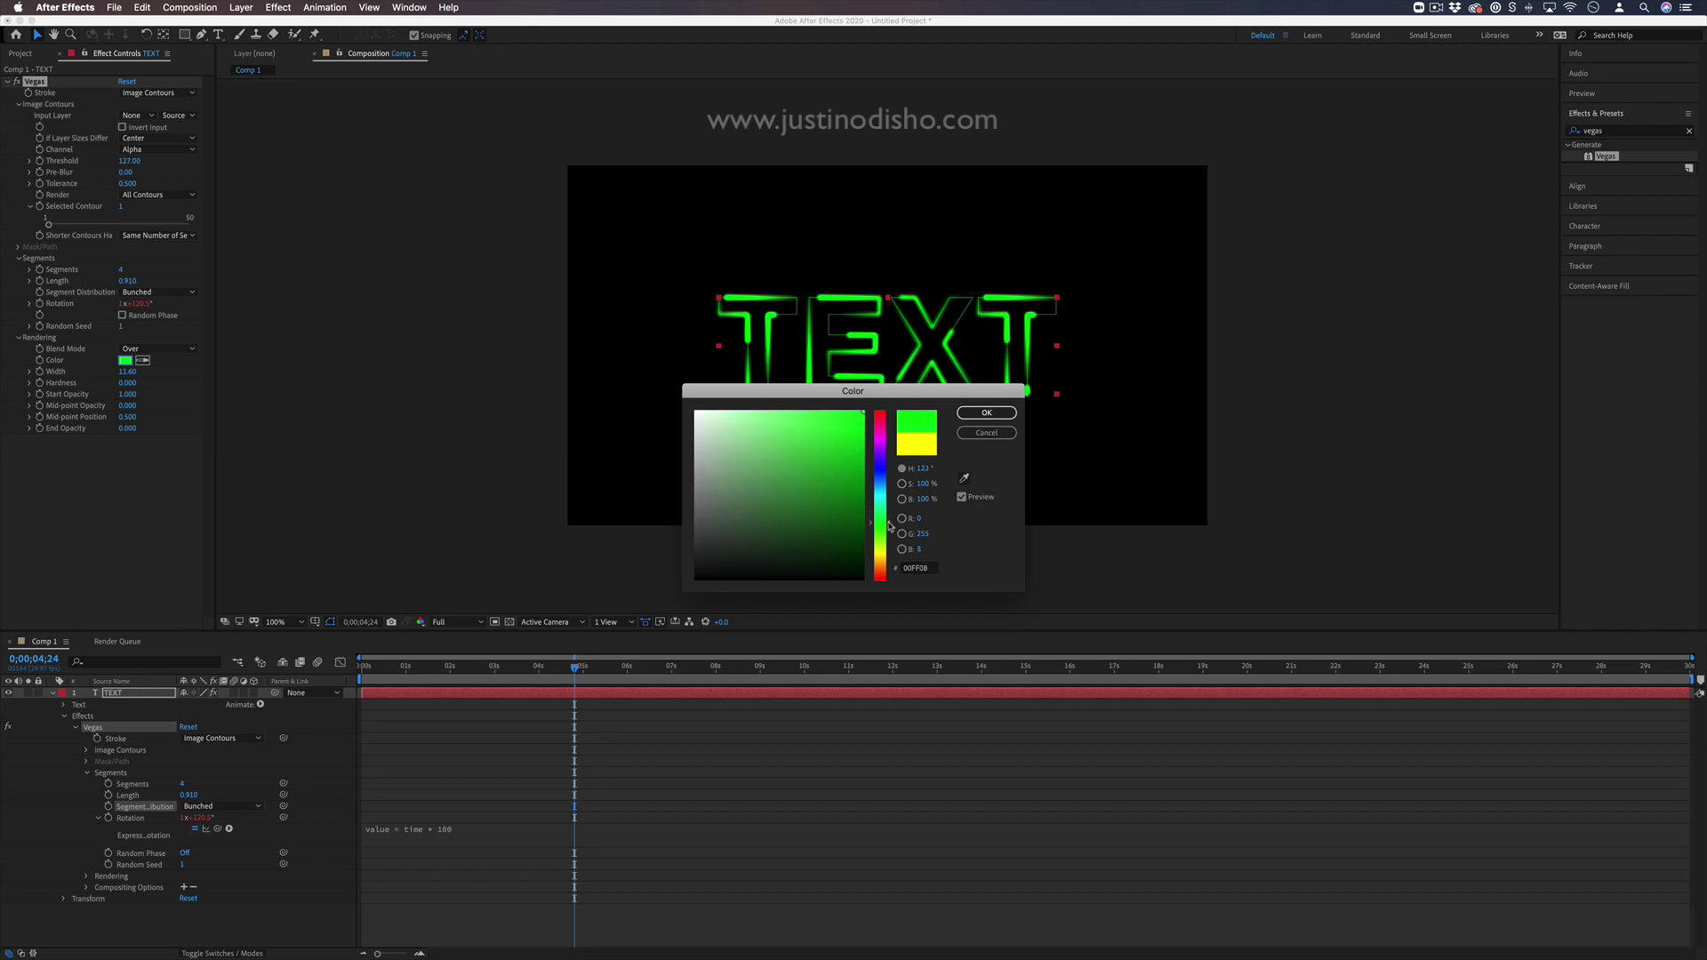
left_click(986, 413)
left_click_drag(583, 668, 258, 672)
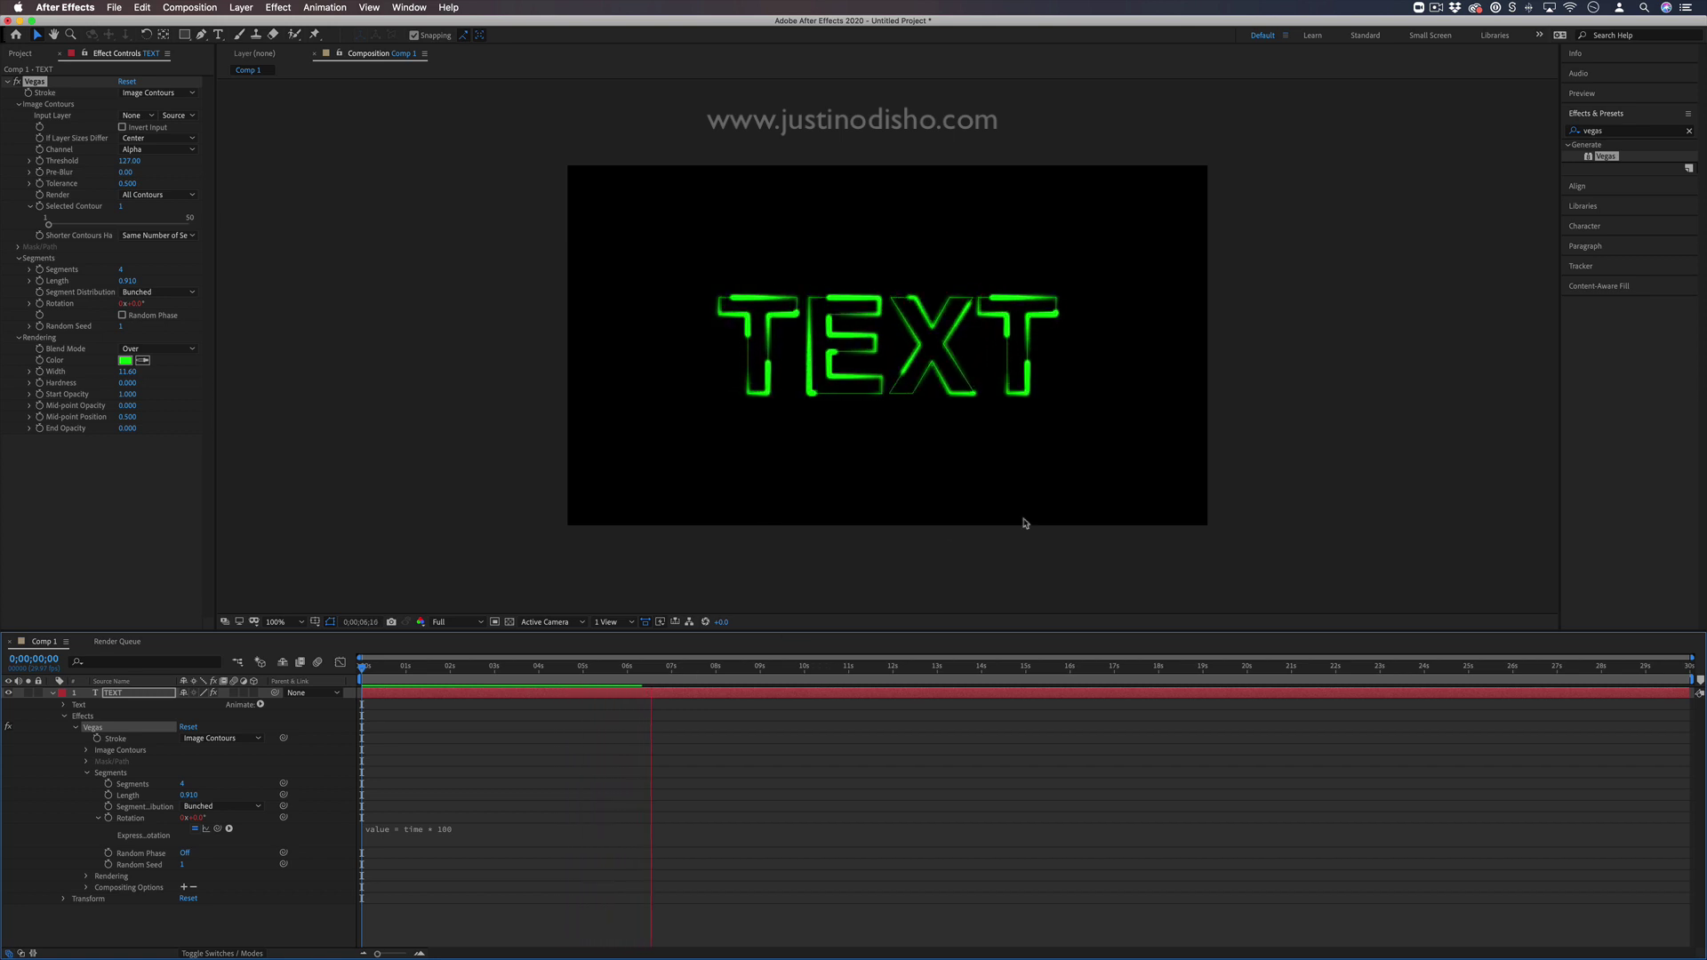
key("space")
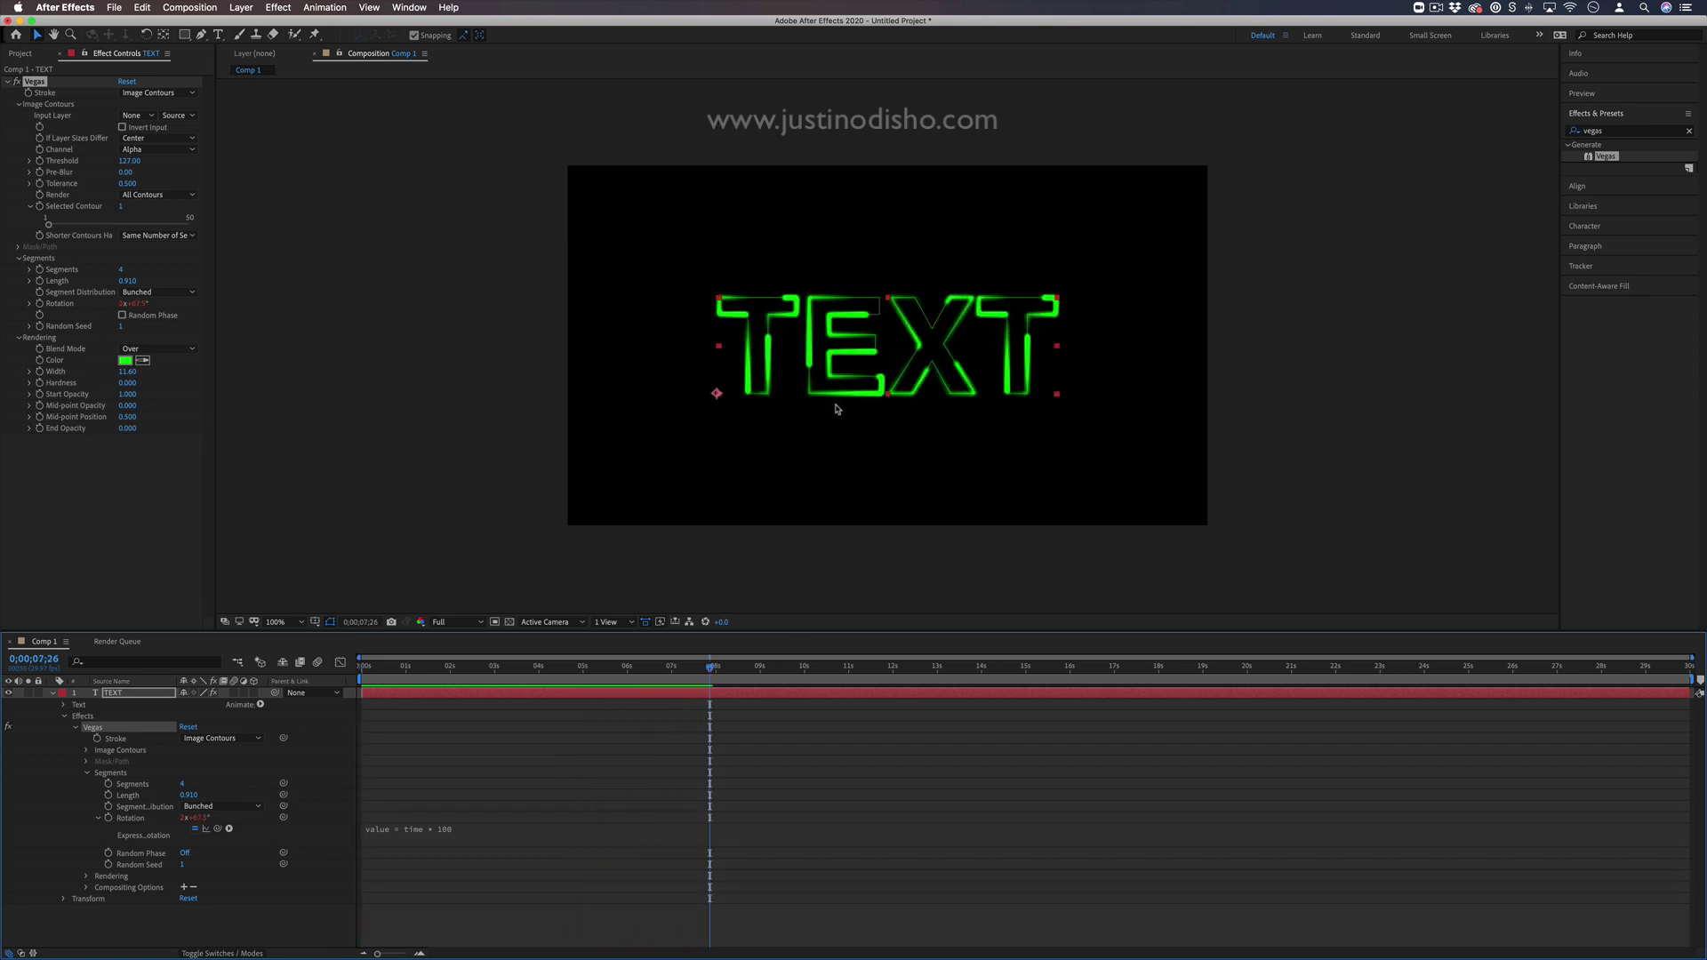
Step: Reduce the Vegas stroke width to 8.40 and preview the thinner outline in motion
mouse_move(135, 374)
left_mouse_down()
mouse_move(93, 373)
mouse_move(124, 374)
left_mouse_up()
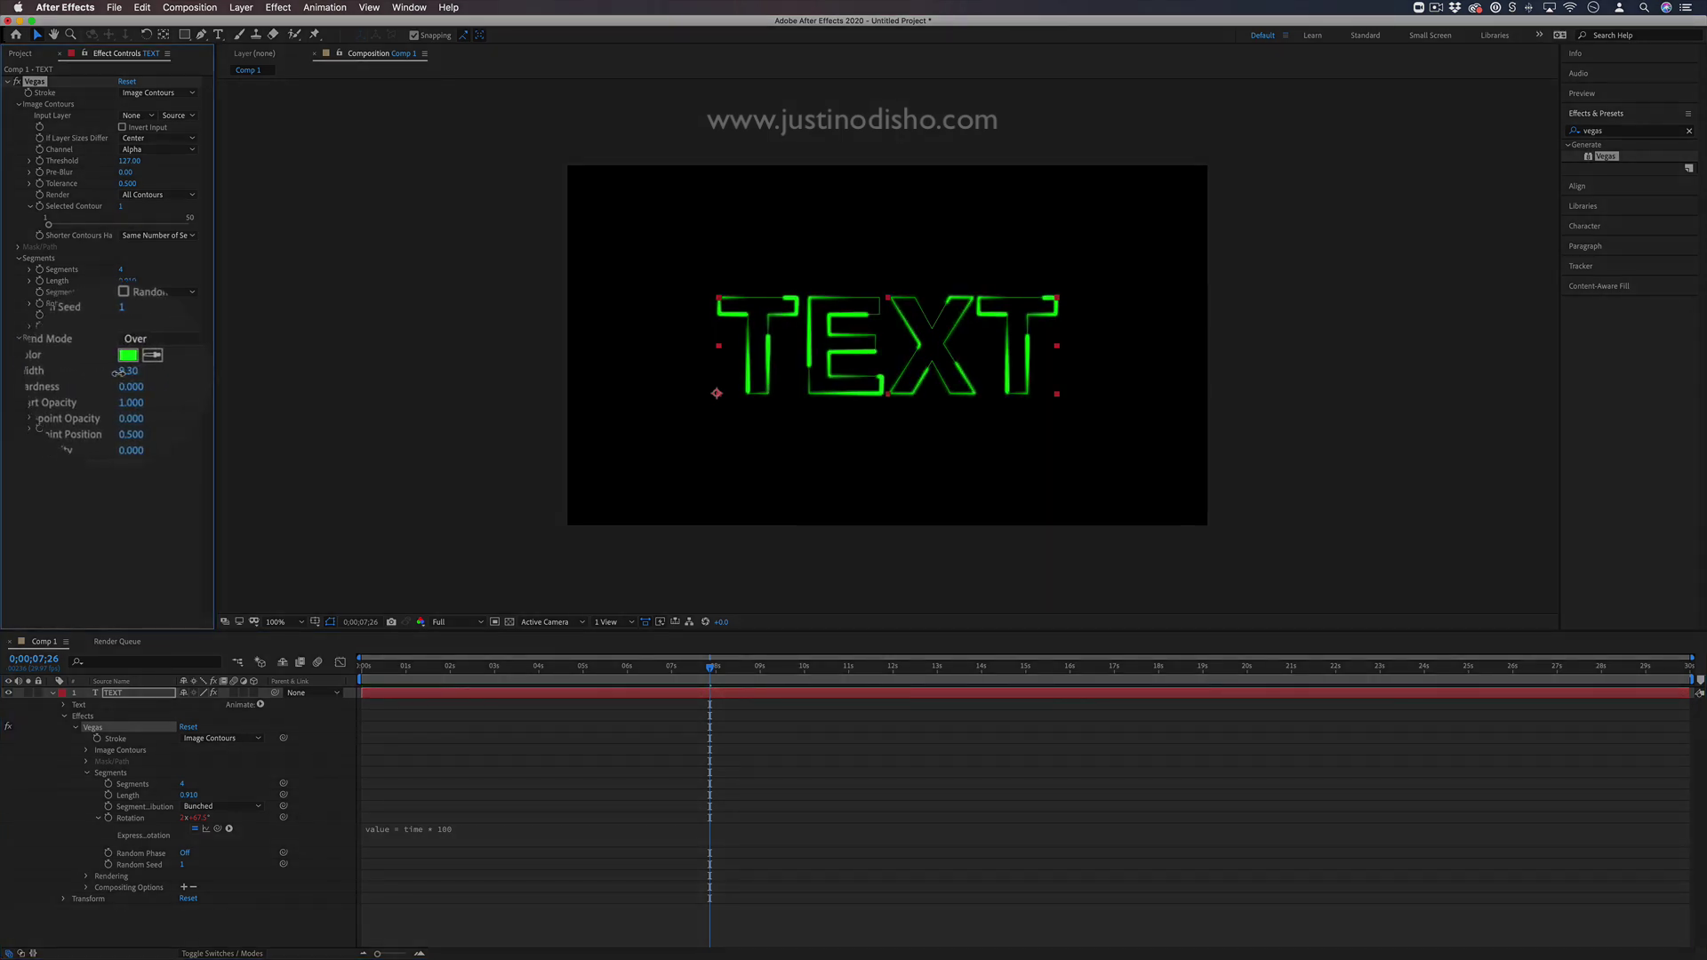
left_click_drag(711, 669, 588, 669)
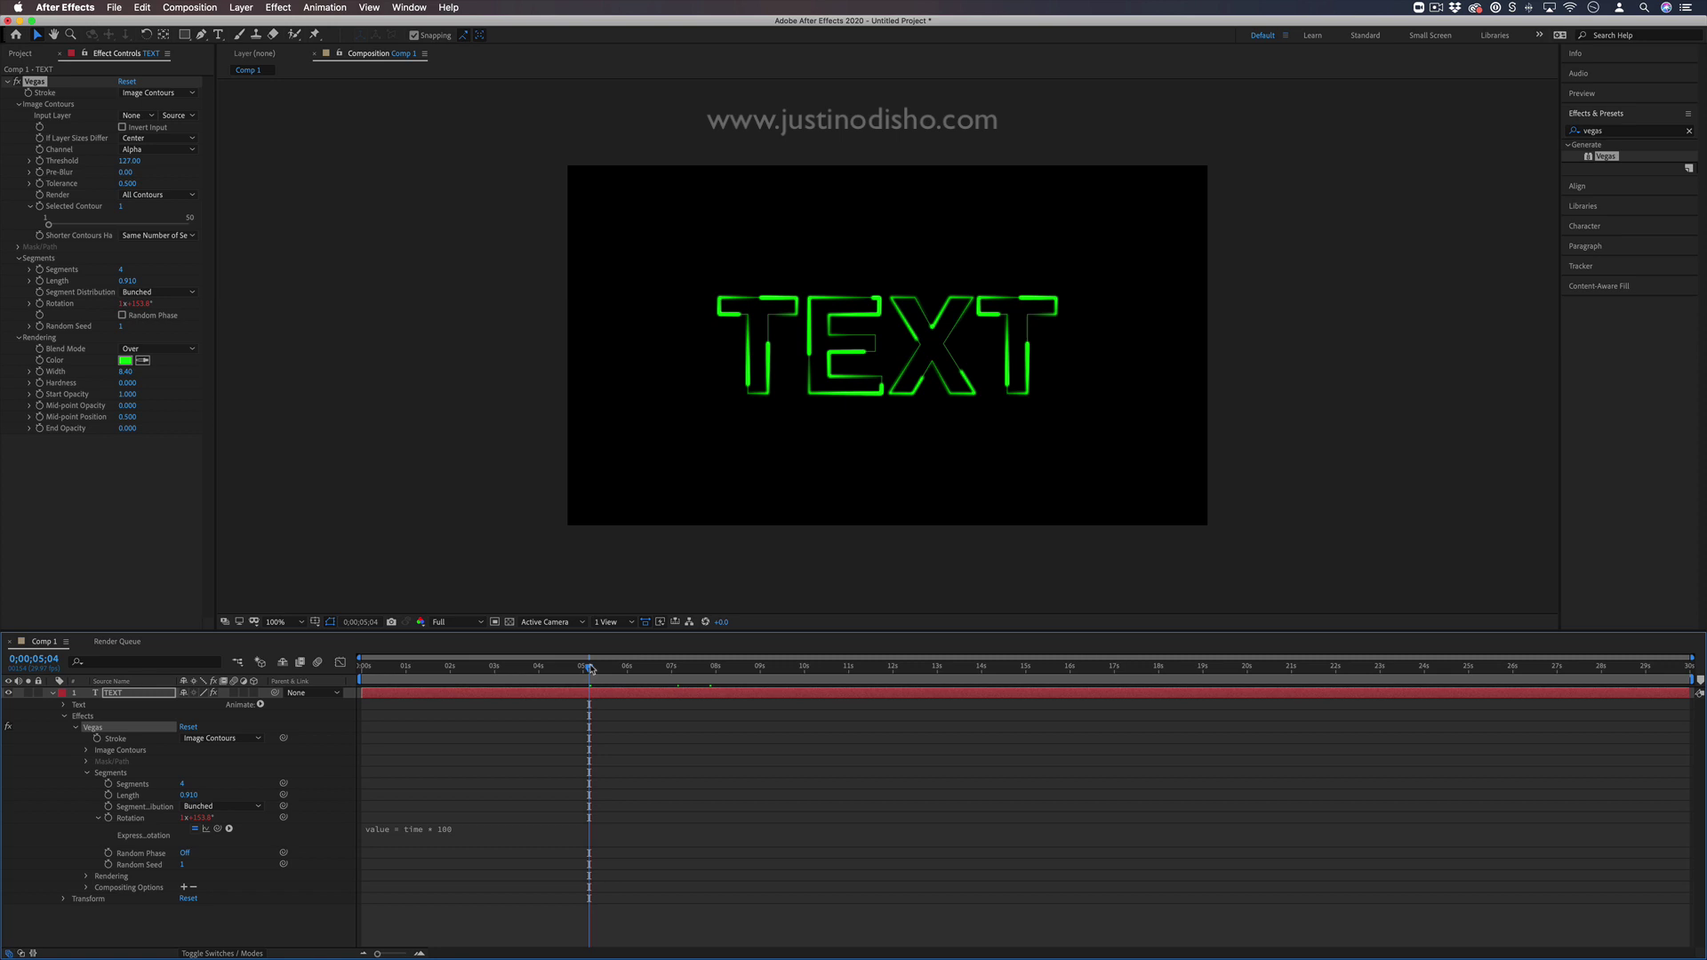
key("space")
key("space")
Step: Set the Vegas start opacity to 0.760 and the mid-point opacity to -0.440, and preview the shorter streaks
mouse_move(128, 387)
left_mouse_down()
mouse_move(225, 391)
mouse_move(18, 396)
mouse_move(102, 406)
left_mouse_up()
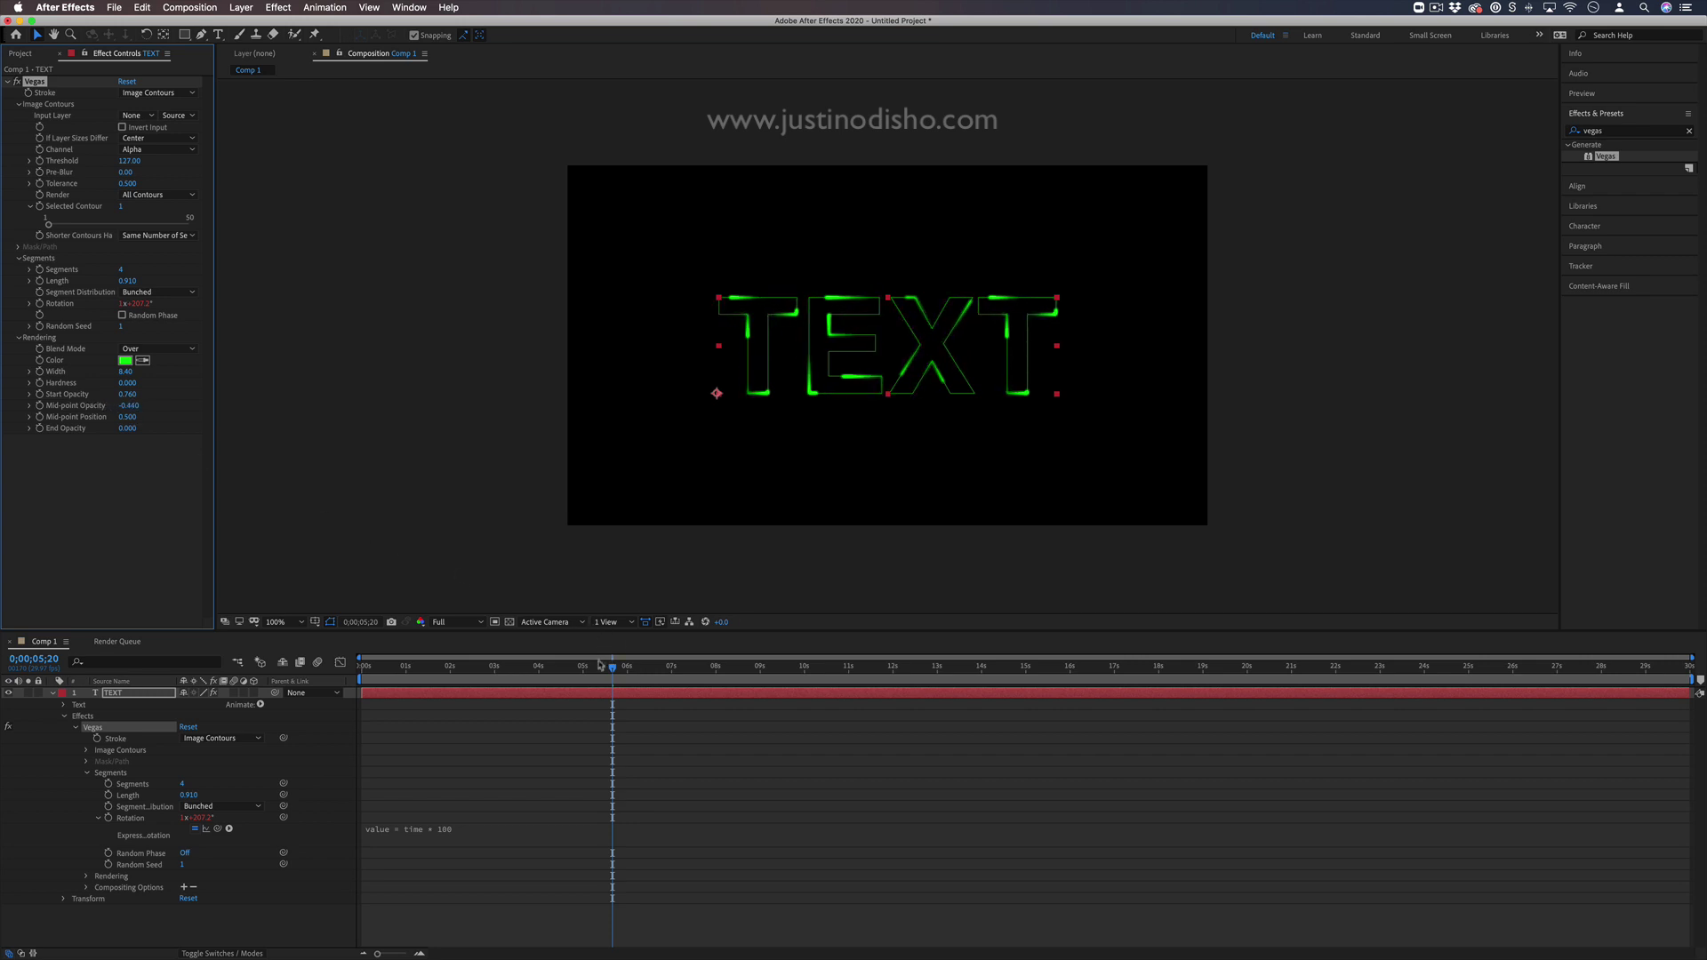
left_click(440, 667)
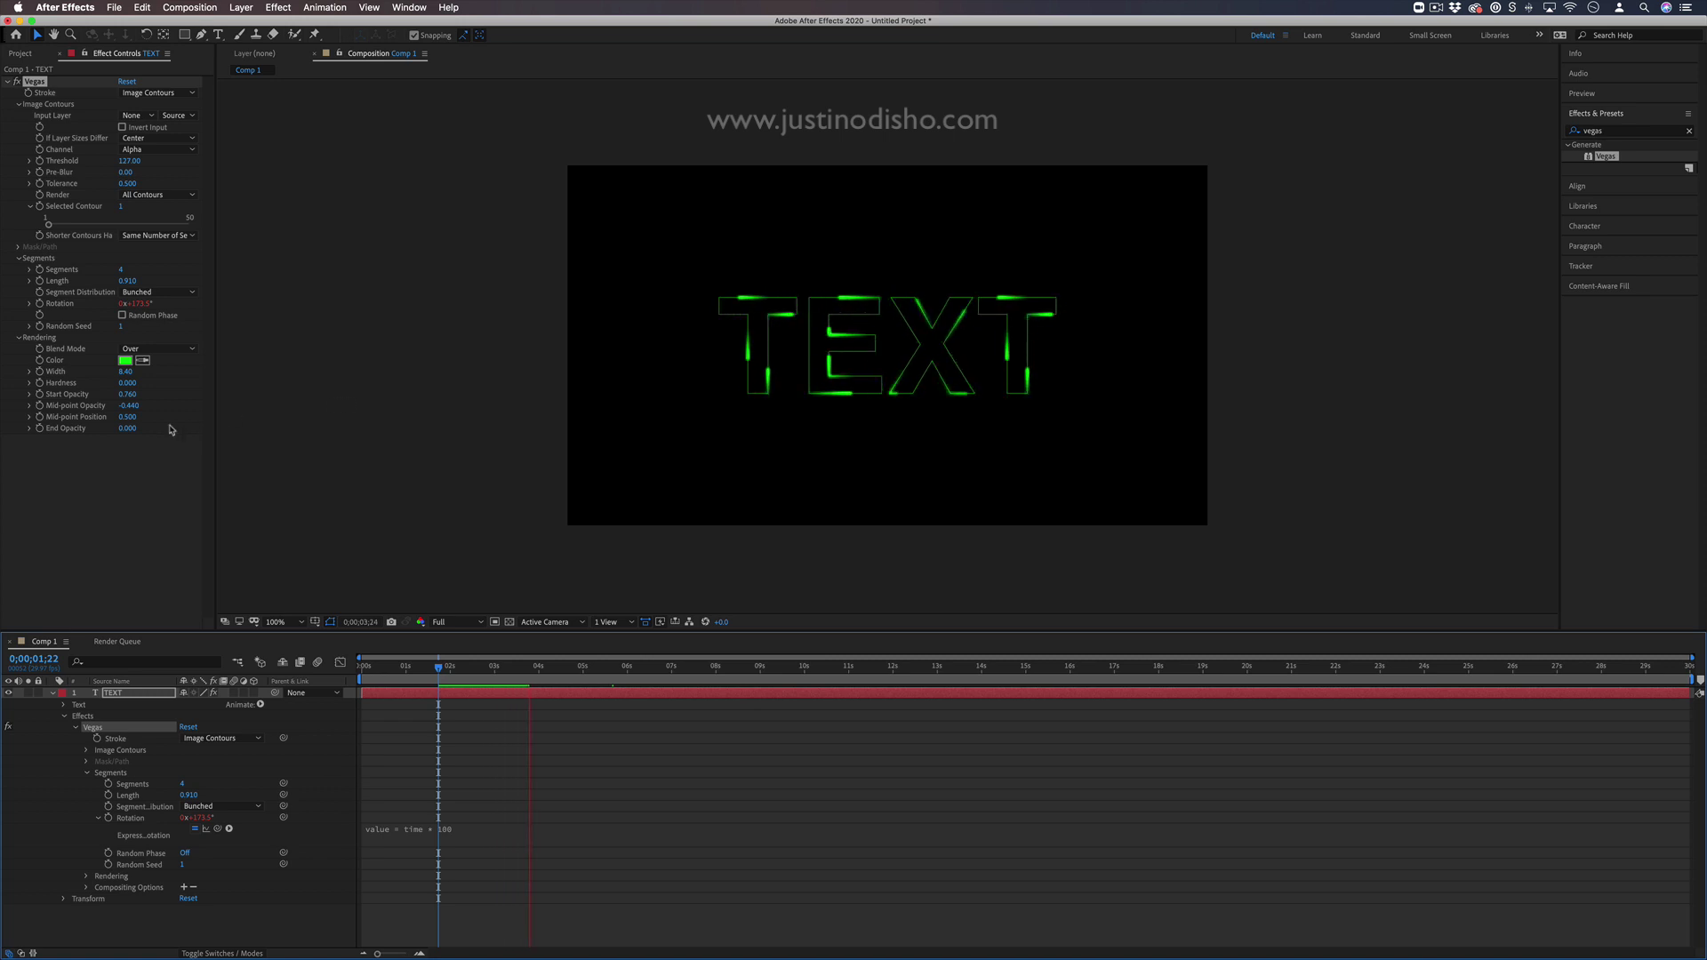
key("space")
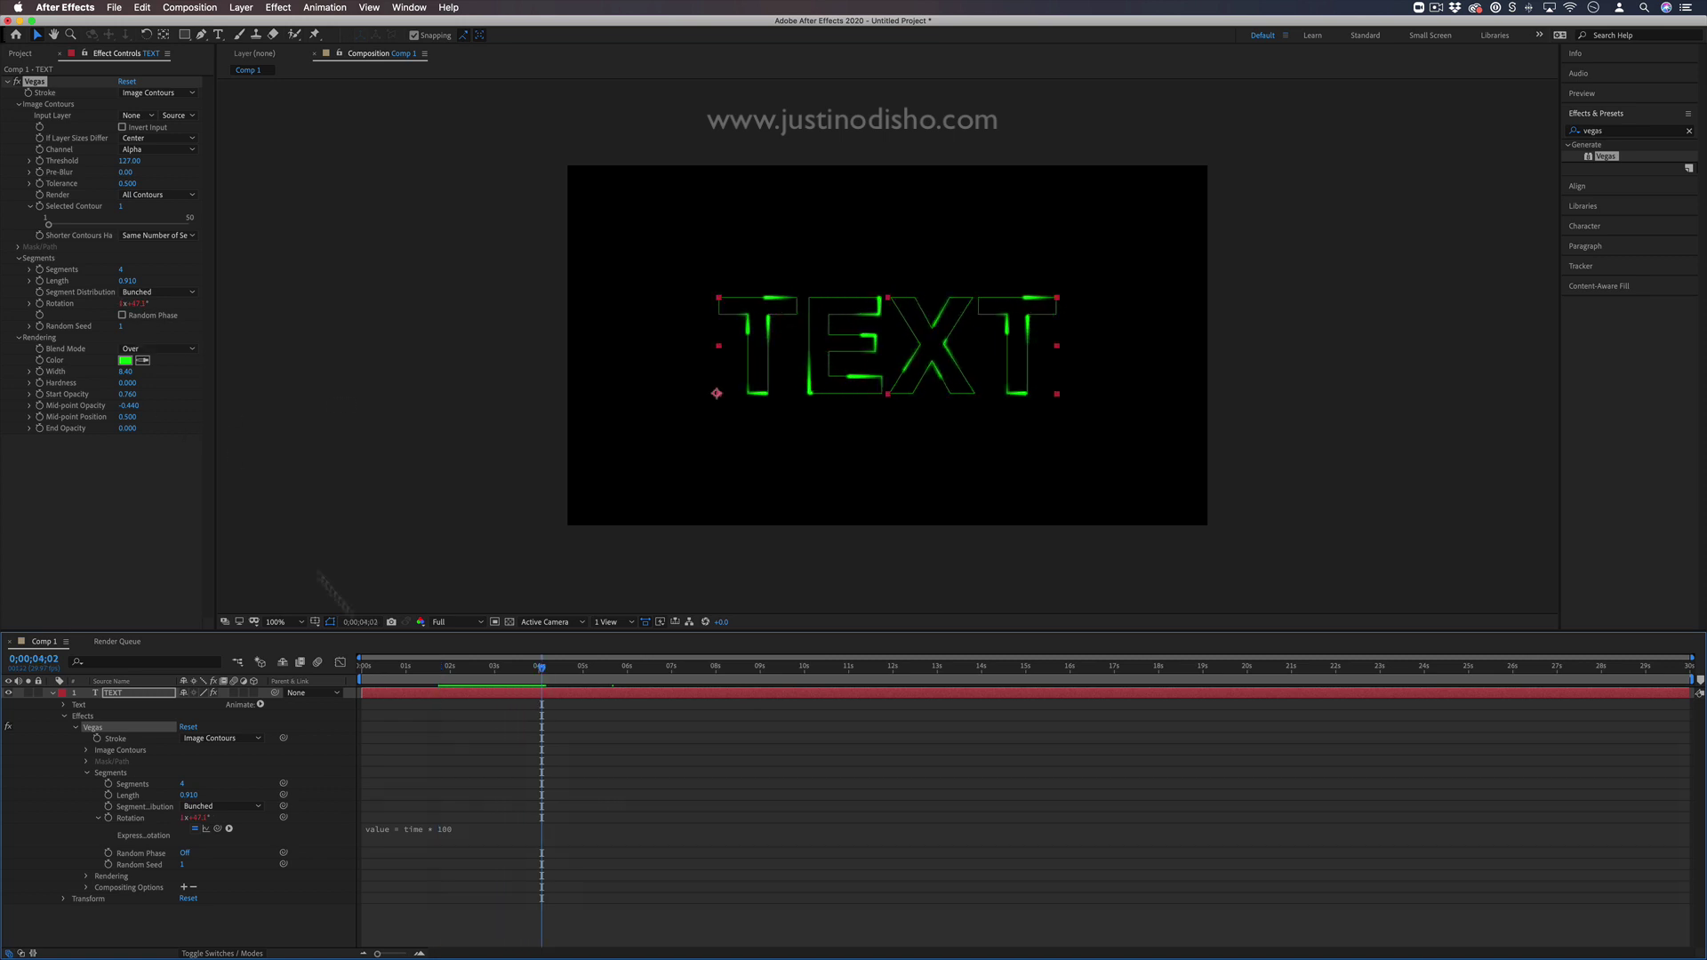
Step: Try a slower segment rotation by changing the expression to "value = time * 50" and preview it
left_click(442, 830)
double_click(474, 829)
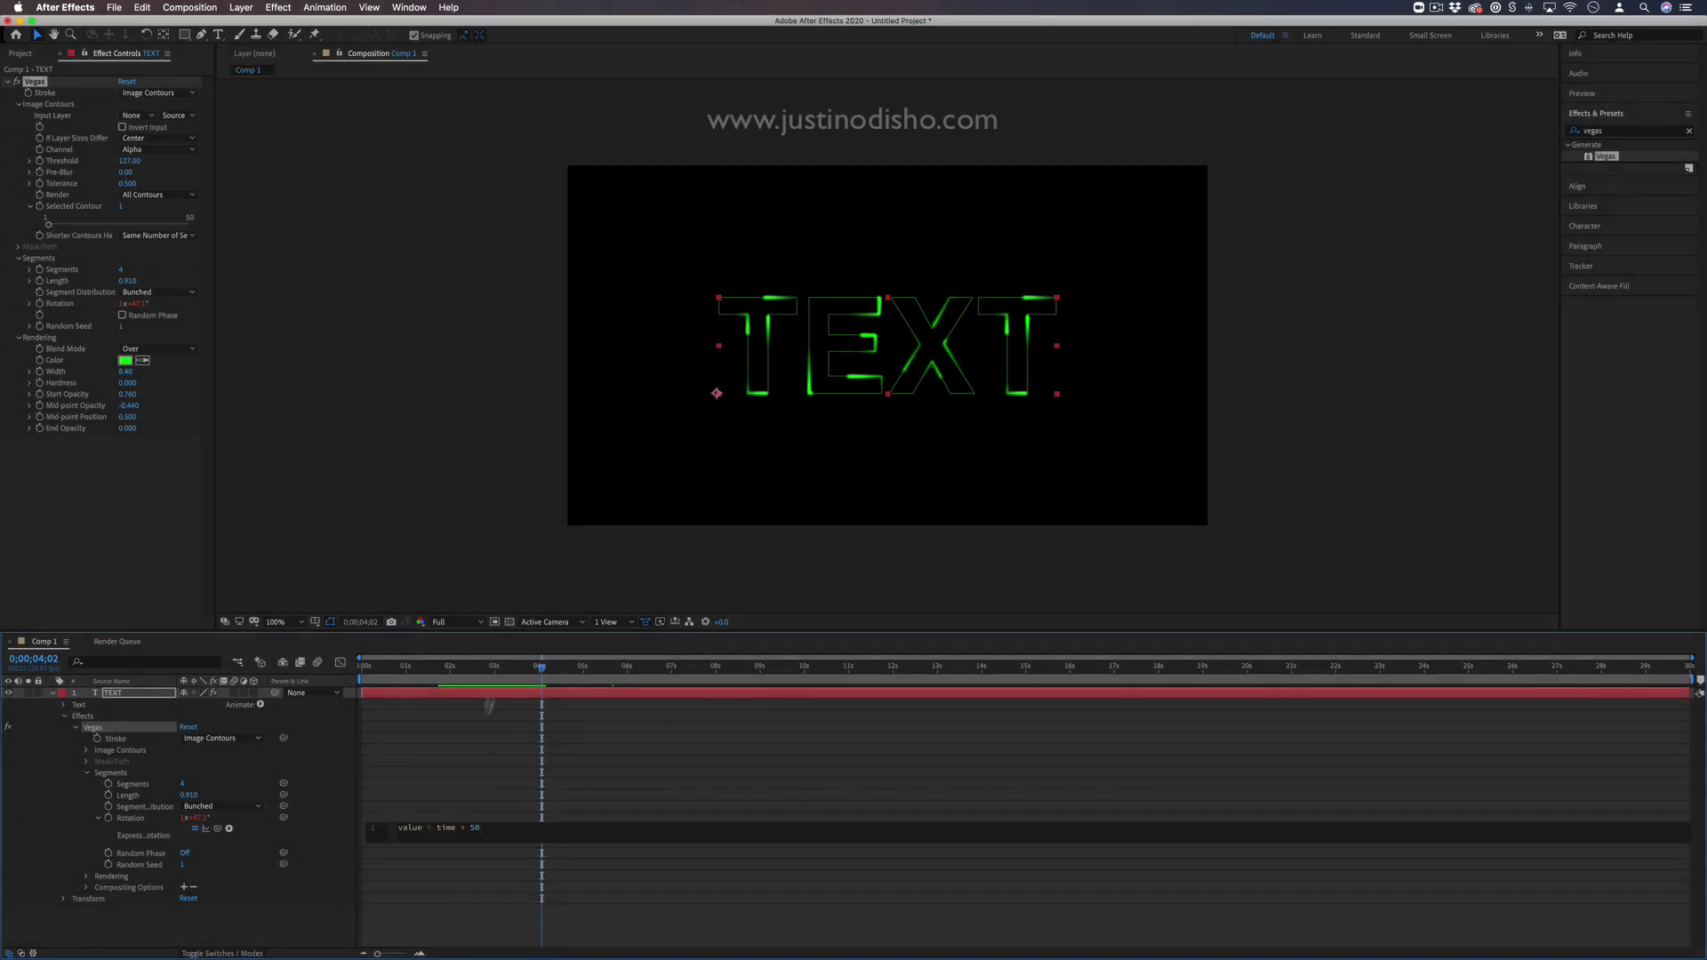
key("space")
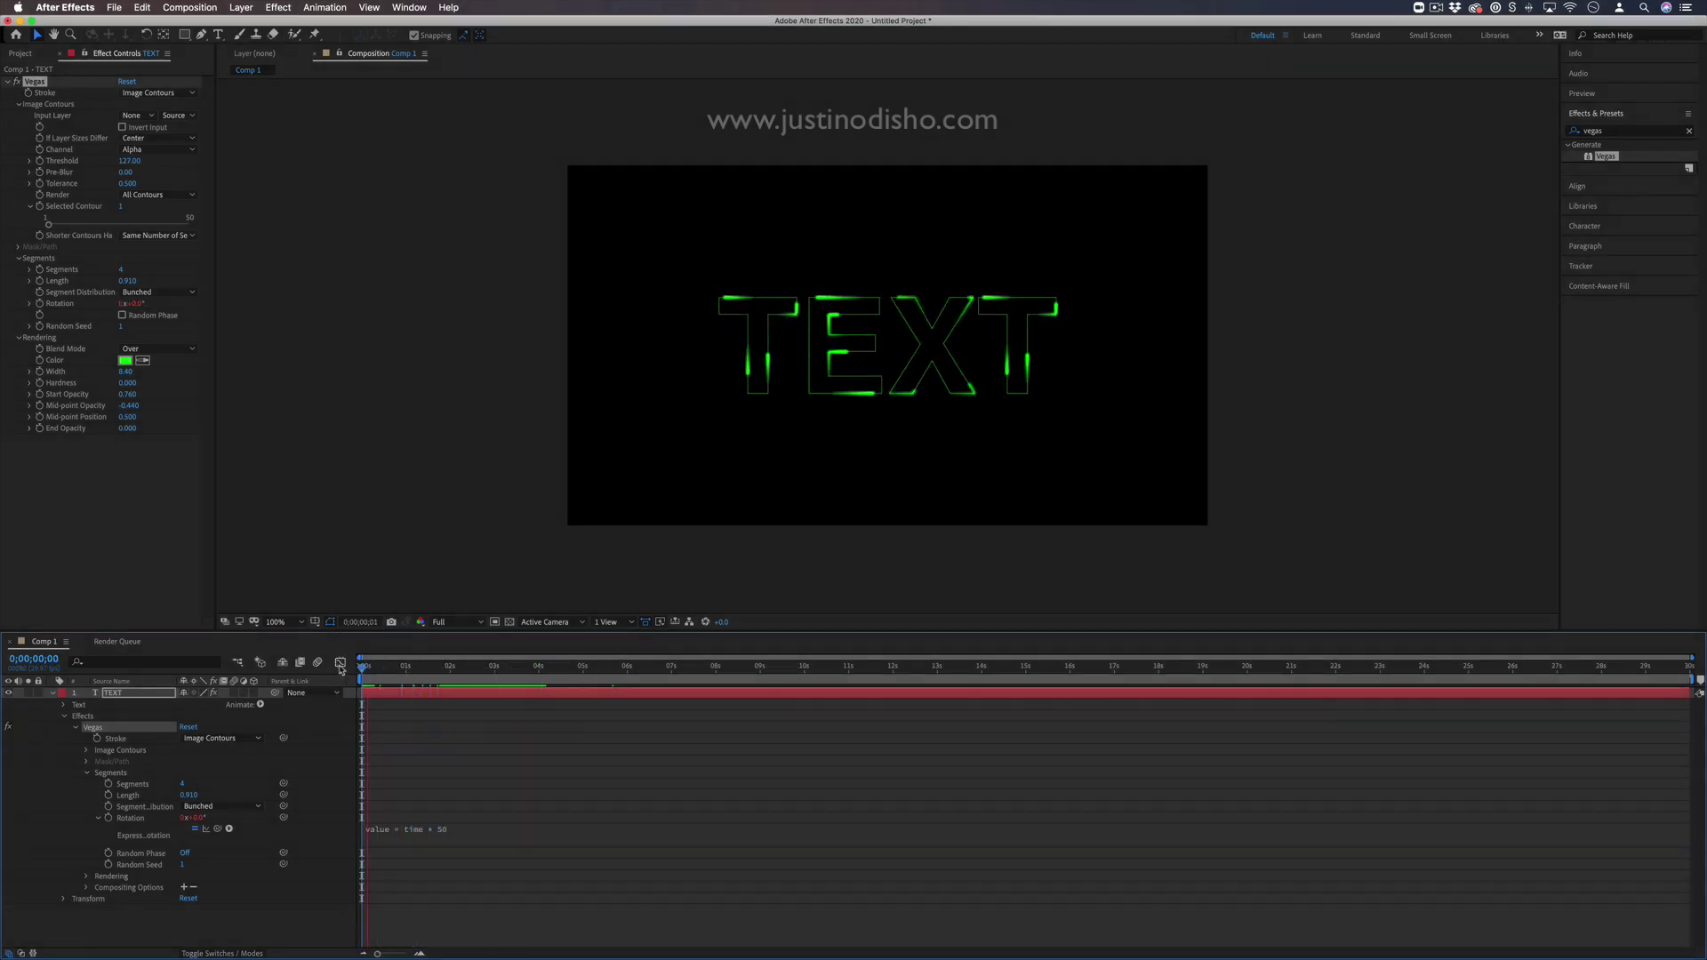
Step: Try an even slower segment rotation by changing the expression's multiplier to 10, and return to the first frame
left_click(428, 834)
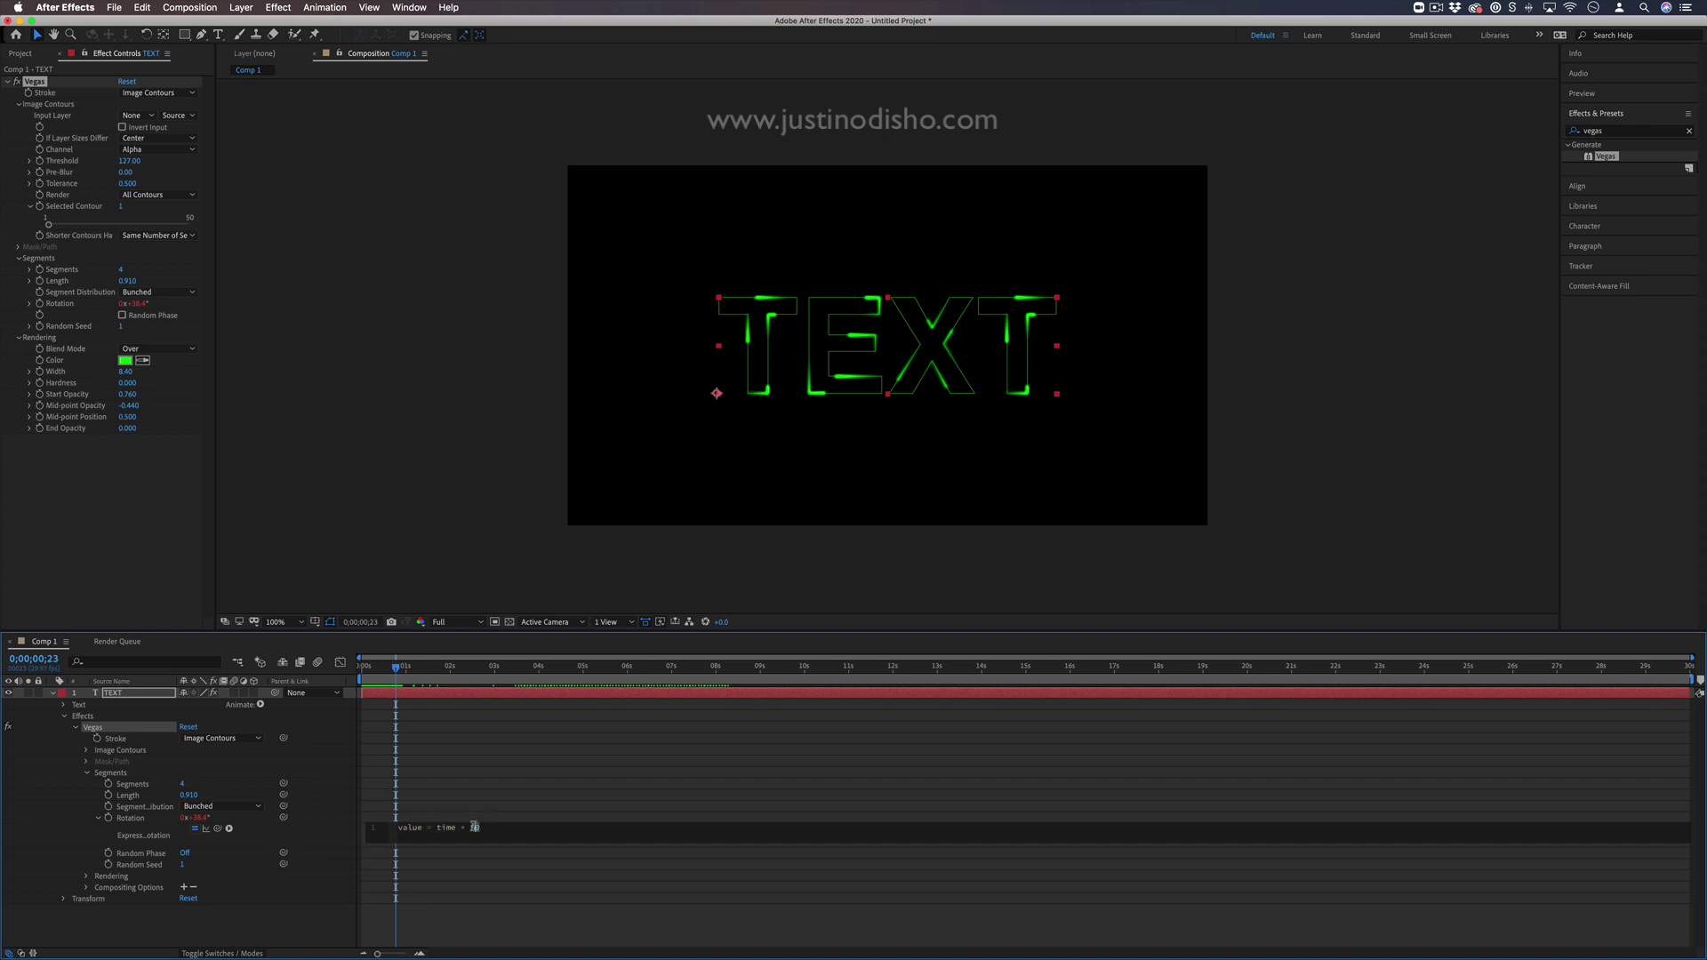
double_click(474, 829)
type("10")
key("KP_Enter")
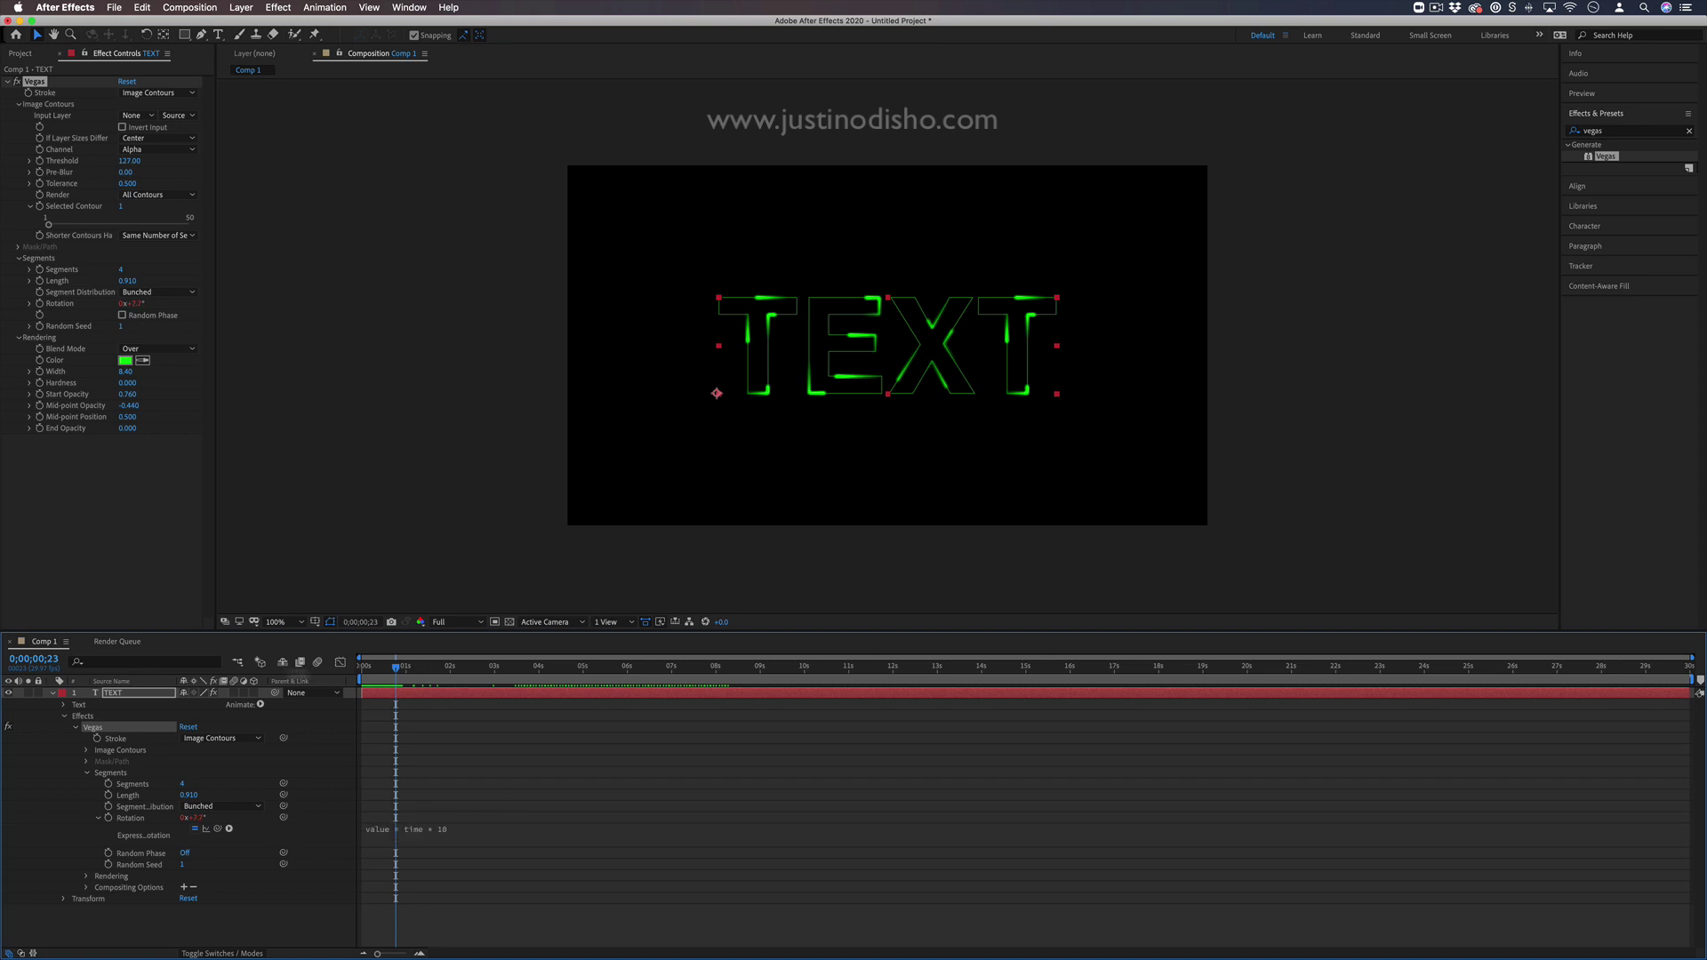
key("Home")
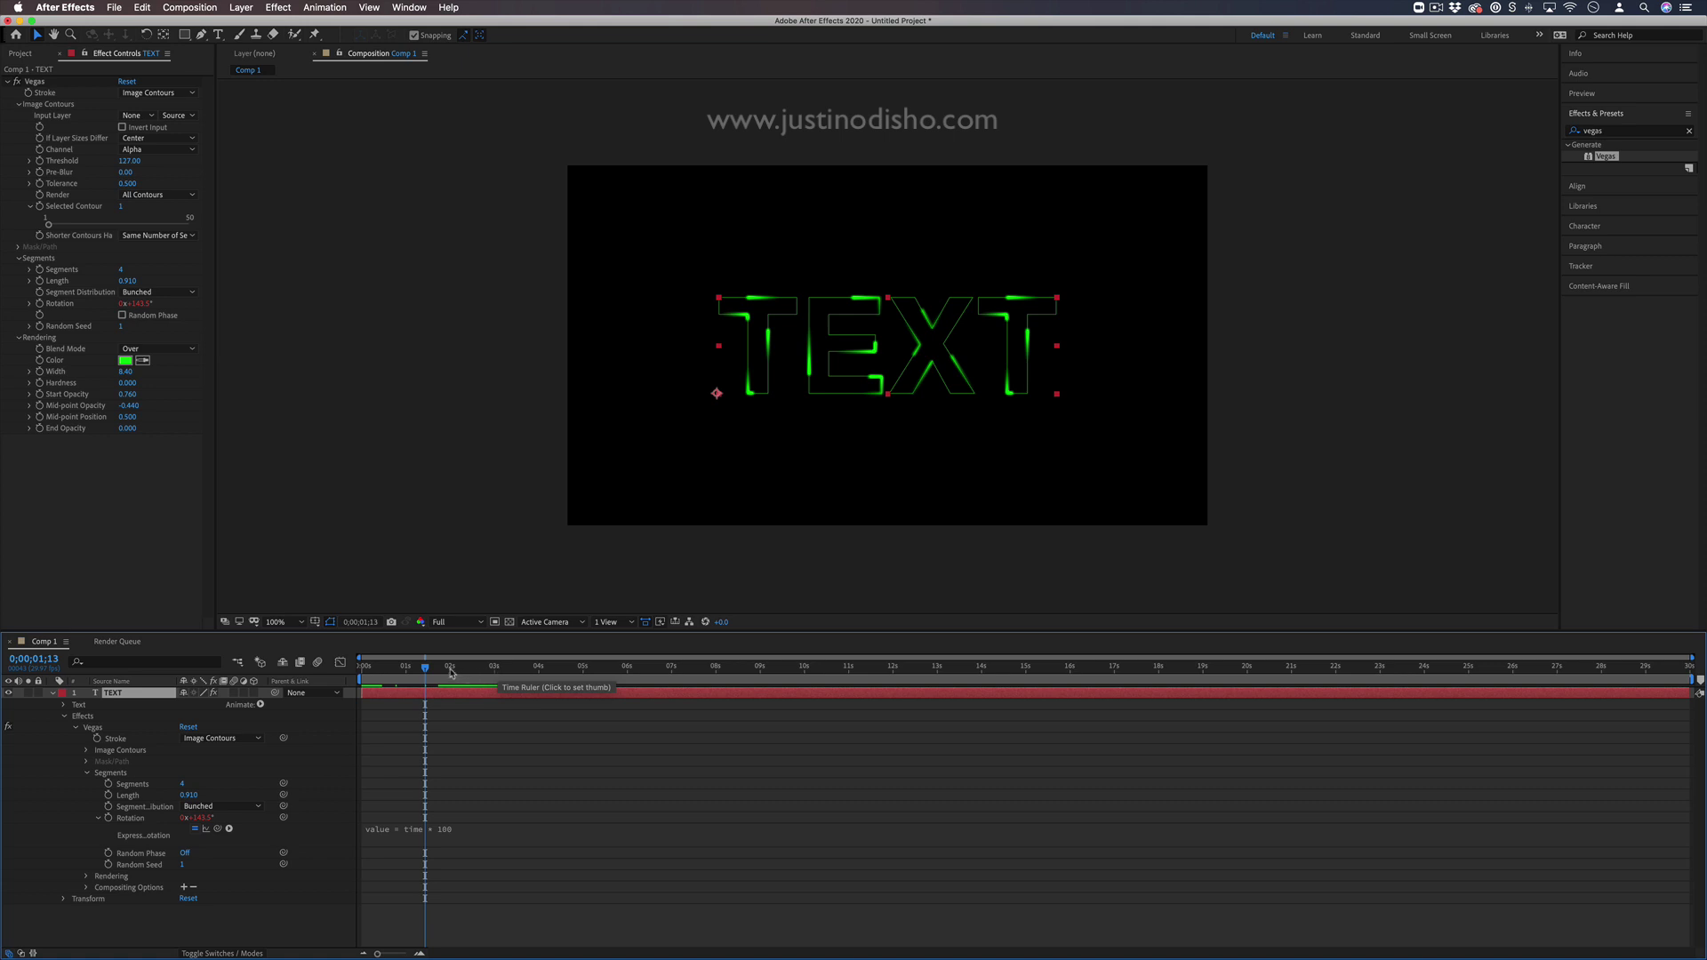
Step: Preview the green outline animation from the first frame with the rotation multiplier at 100
key("Home")
key("space")
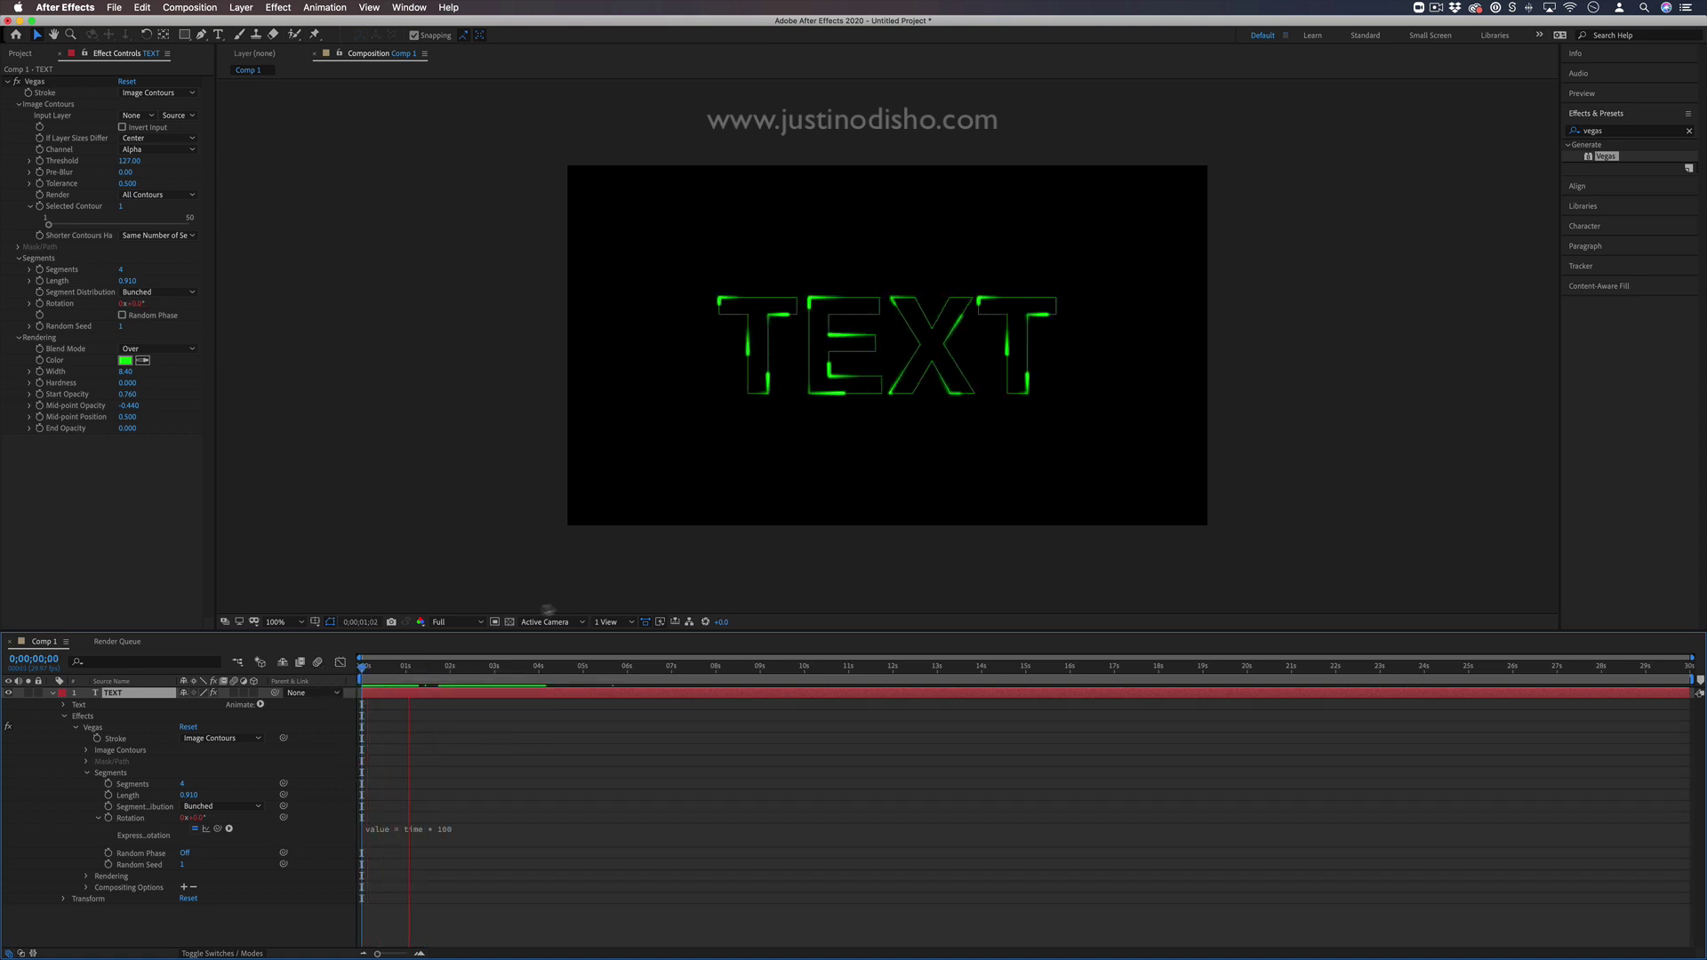